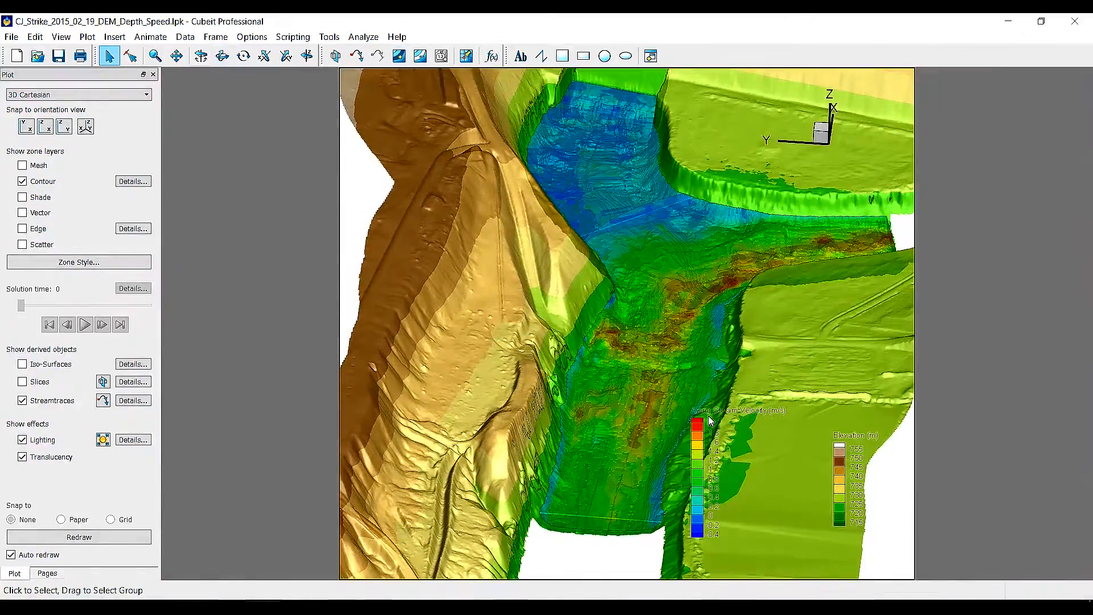
Zoom into the channel confluence and probe the flow variables at a point in the water surface
click(155, 55)
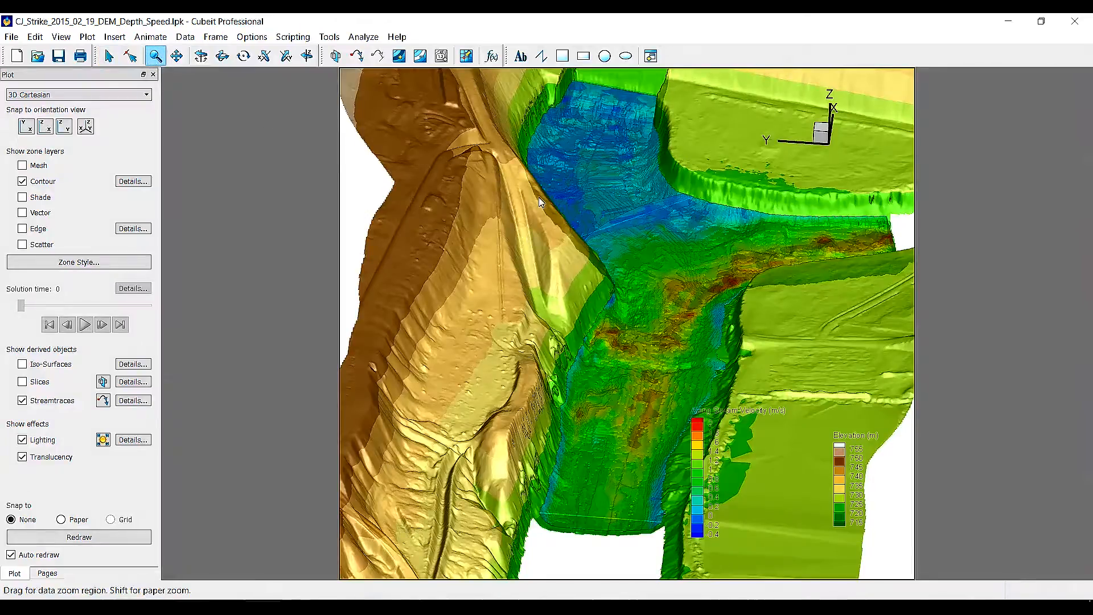
drag(539, 197, 788, 369)
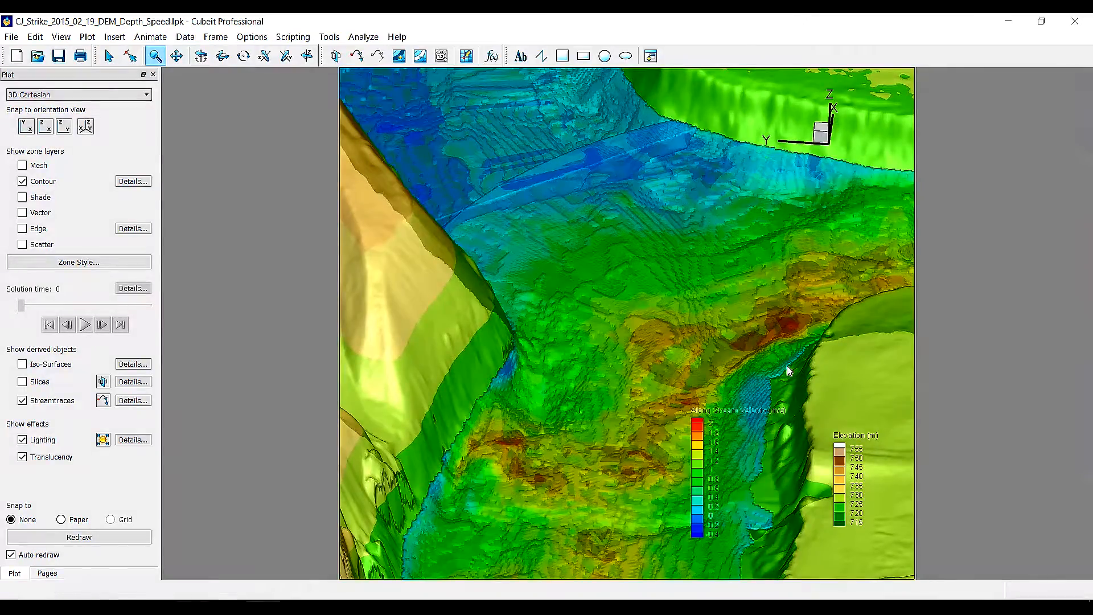
click(665, 289)
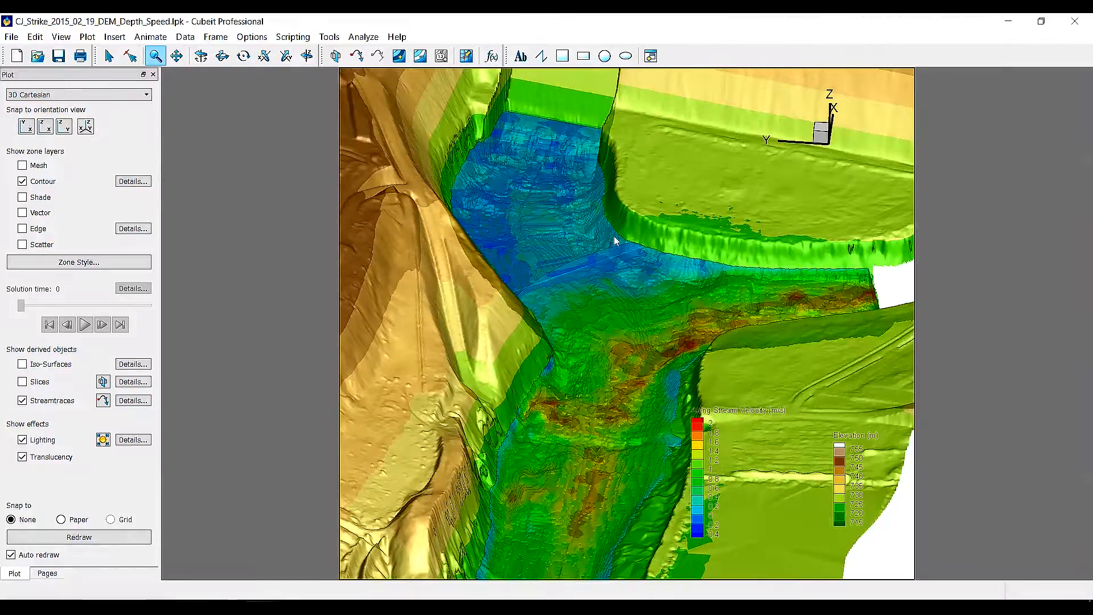
drag(617, 254, 622, 163)
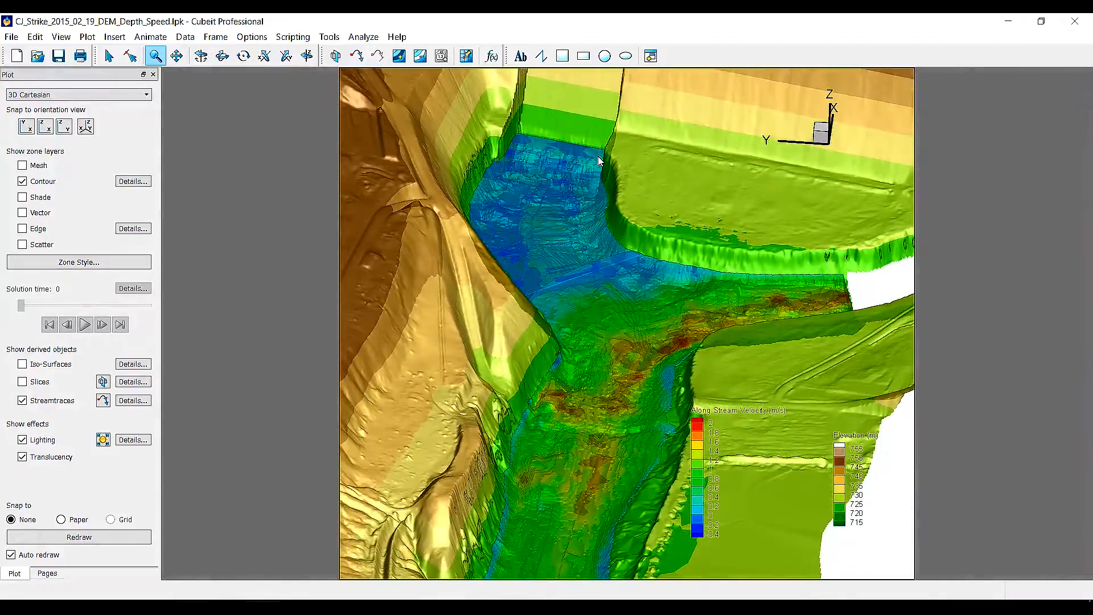
click(467, 57)
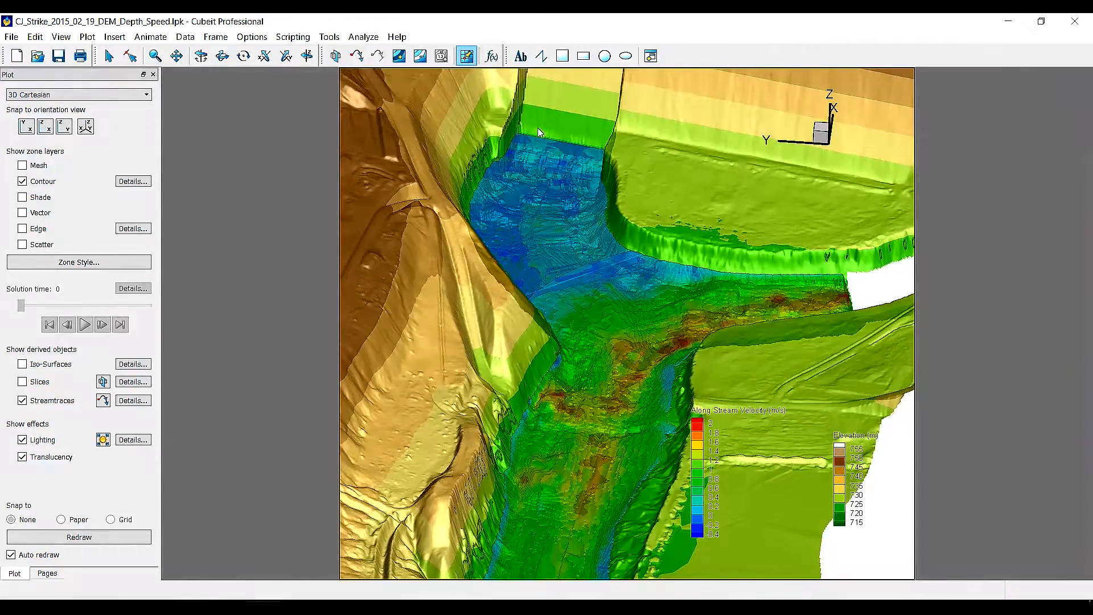
click(639, 349)
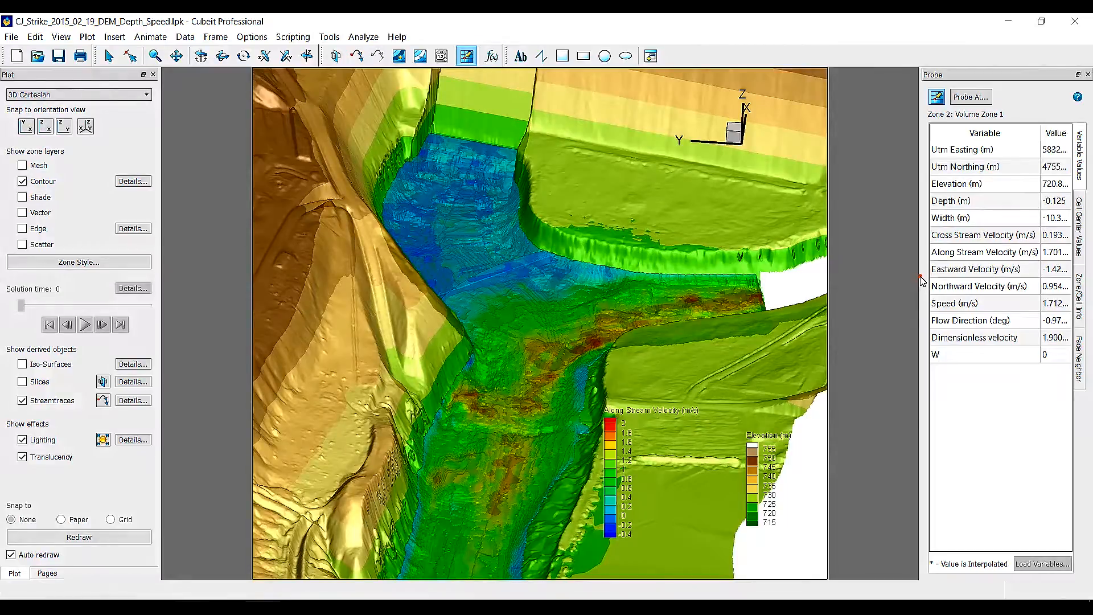
drag(921, 280, 886, 296)
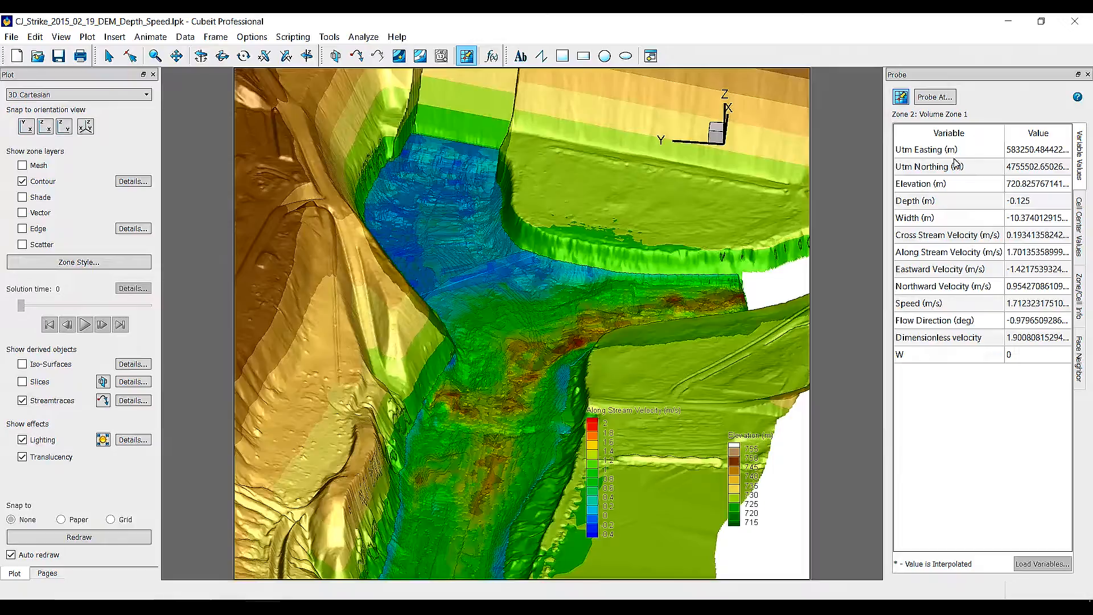
click(1087, 75)
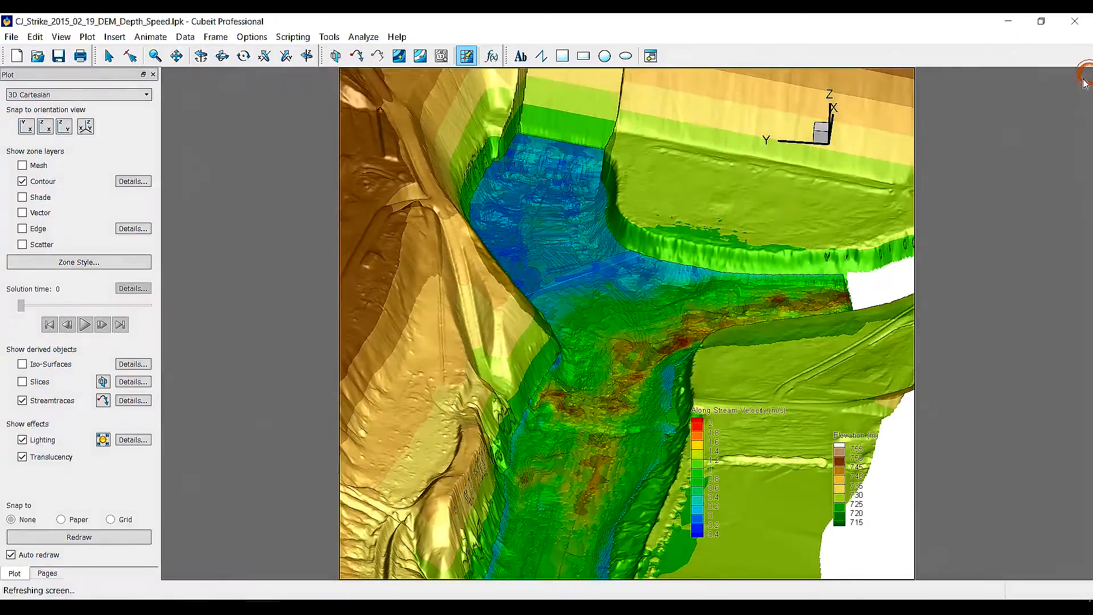
In Zone Style, hide and then re-show the DEM Zone contour to compare the view
click(108, 55)
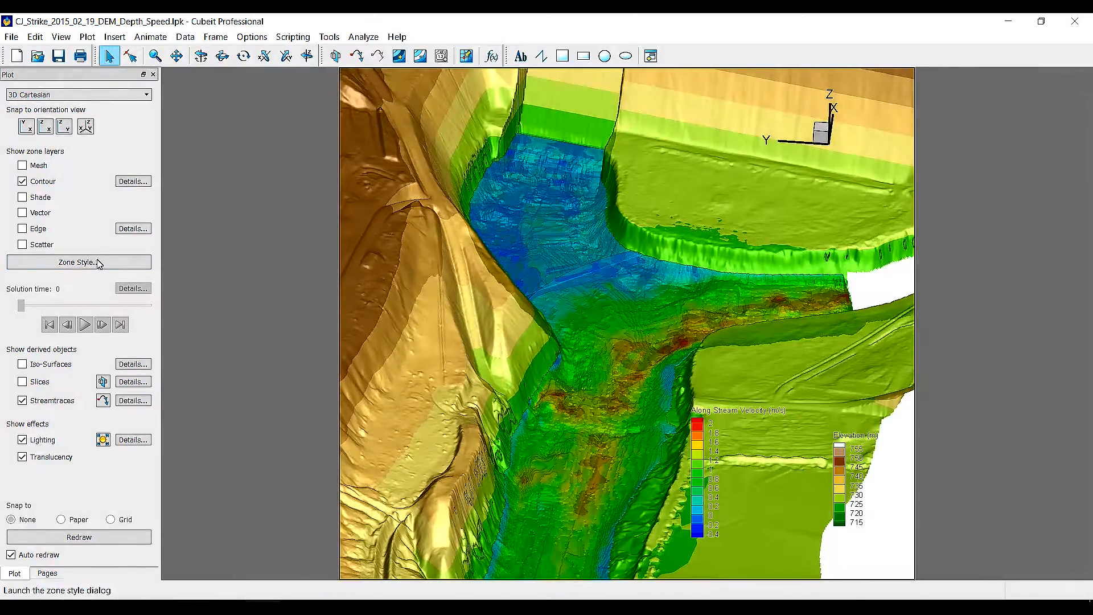
click(97, 262)
drag(461, 243, 169, 115)
drag(445, 211, 707, 220)
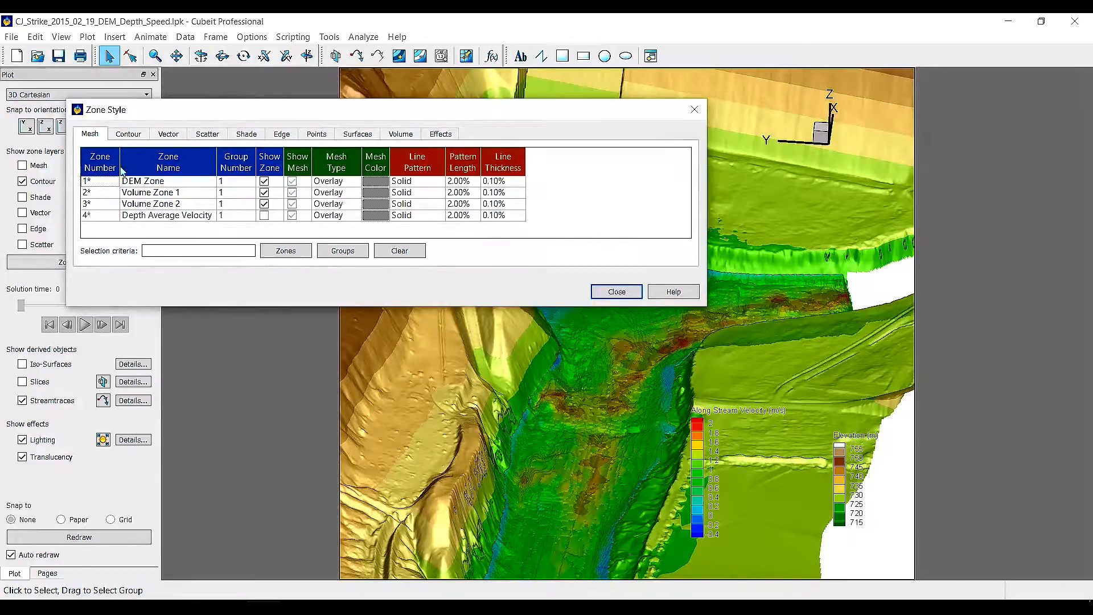
click(129, 134)
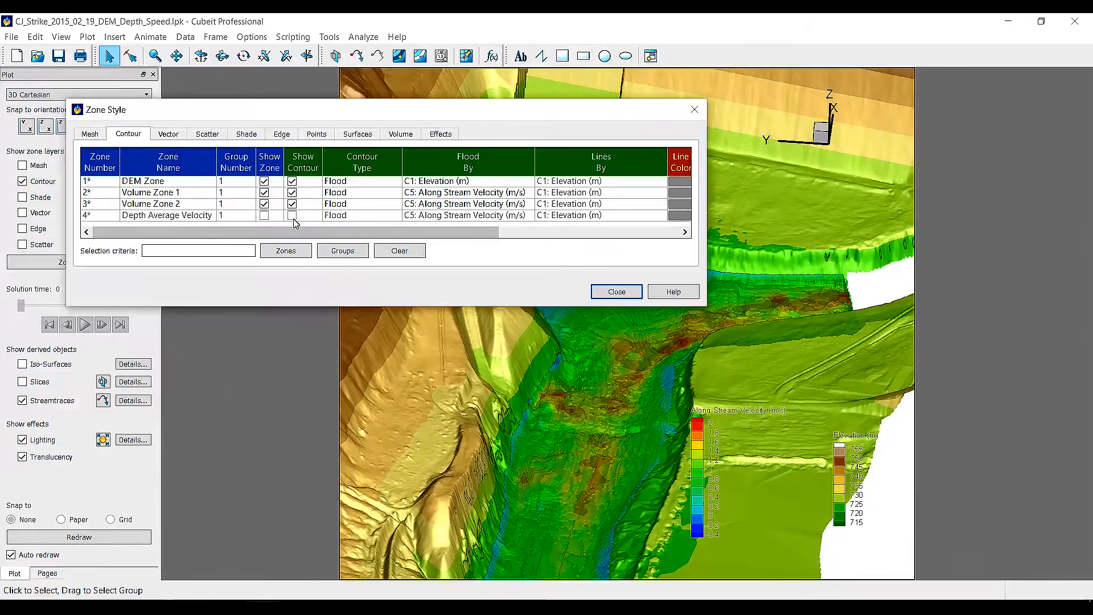
click(293, 182)
mouse_move(386, 110)
mouse_down()
mouse_move(219, 304)
mouse_move(115, 388)
mouse_move(320, 199)
mouse_move(379, 114)
mouse_up()
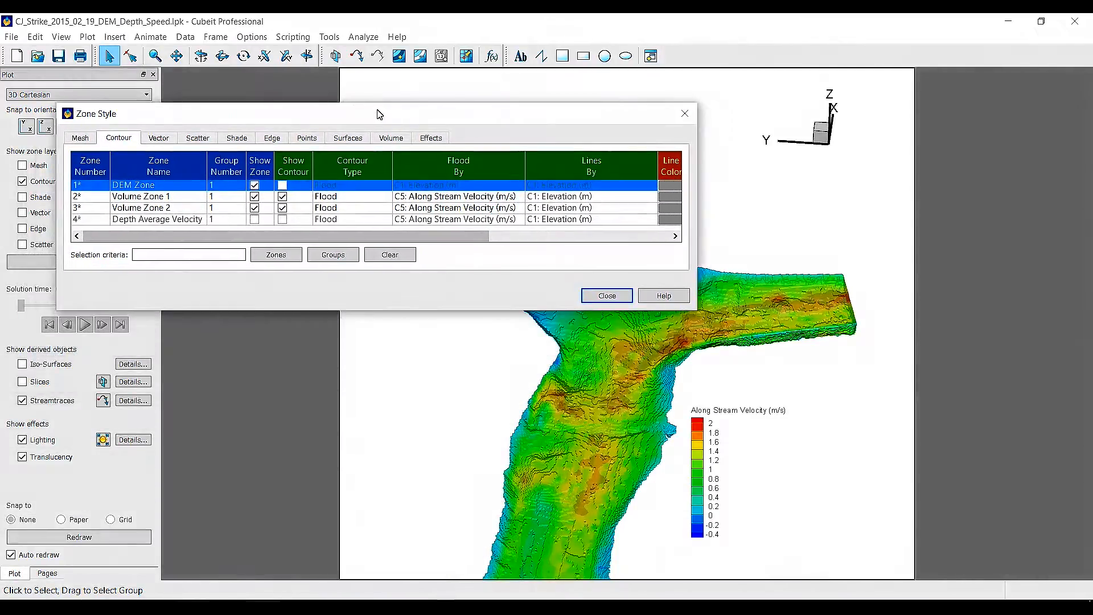
click(282, 185)
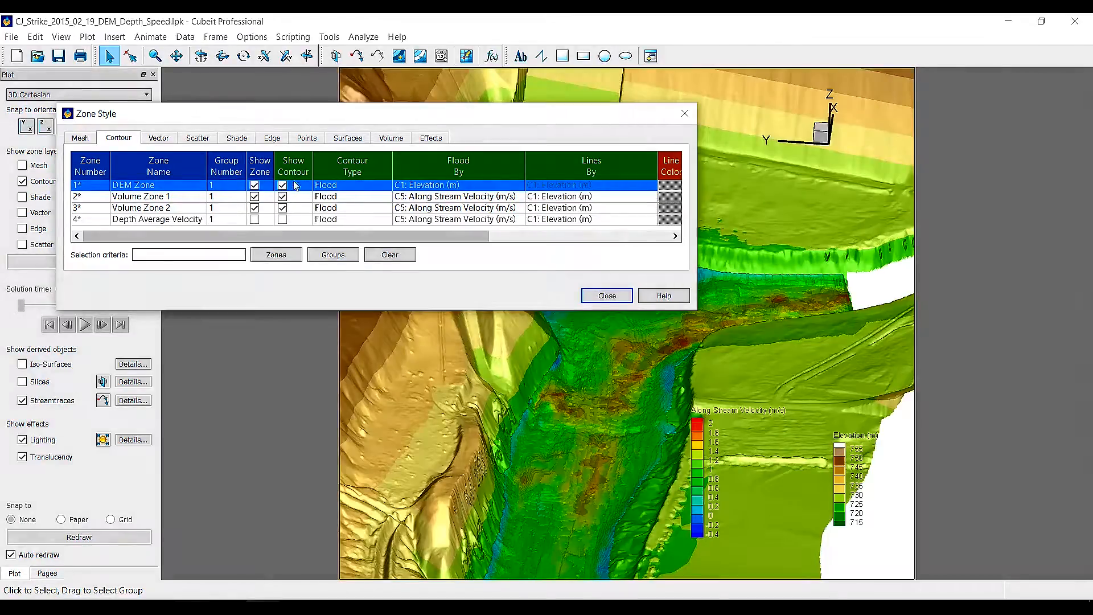
Set the surface translucency of Volume Zone 1 and Volume Zone 2 to 20 and close Zone Style
click(431, 139)
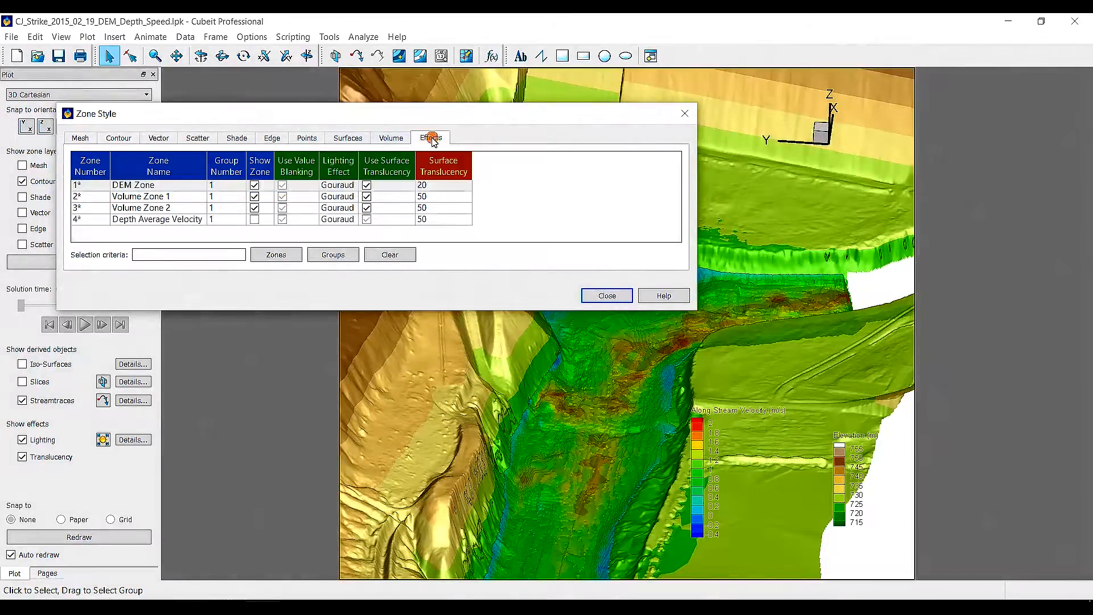
click(434, 198)
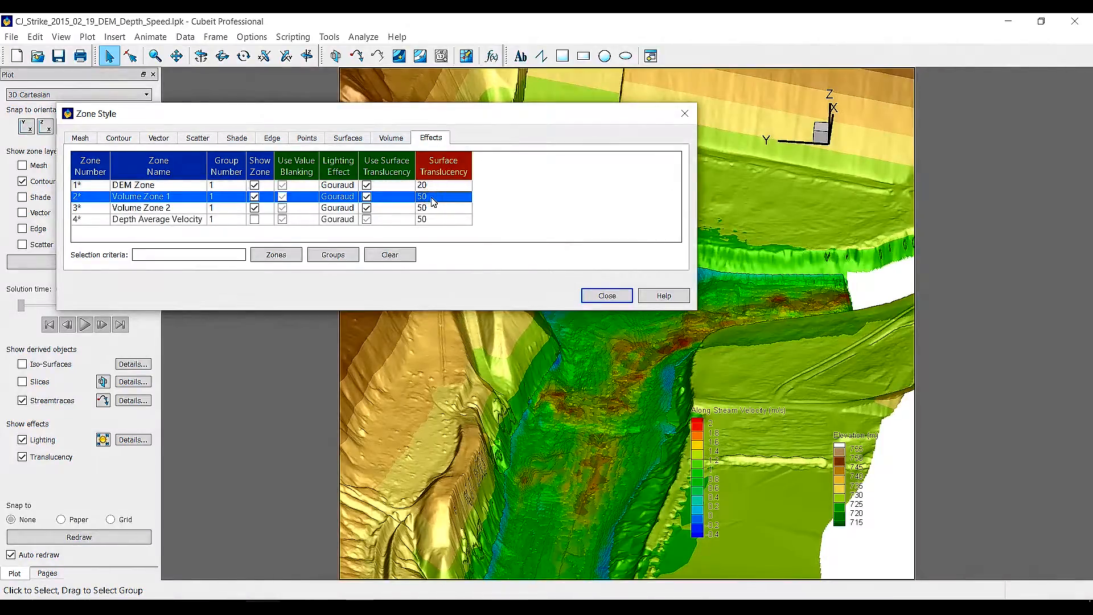
click(434, 200)
click(461, 221)
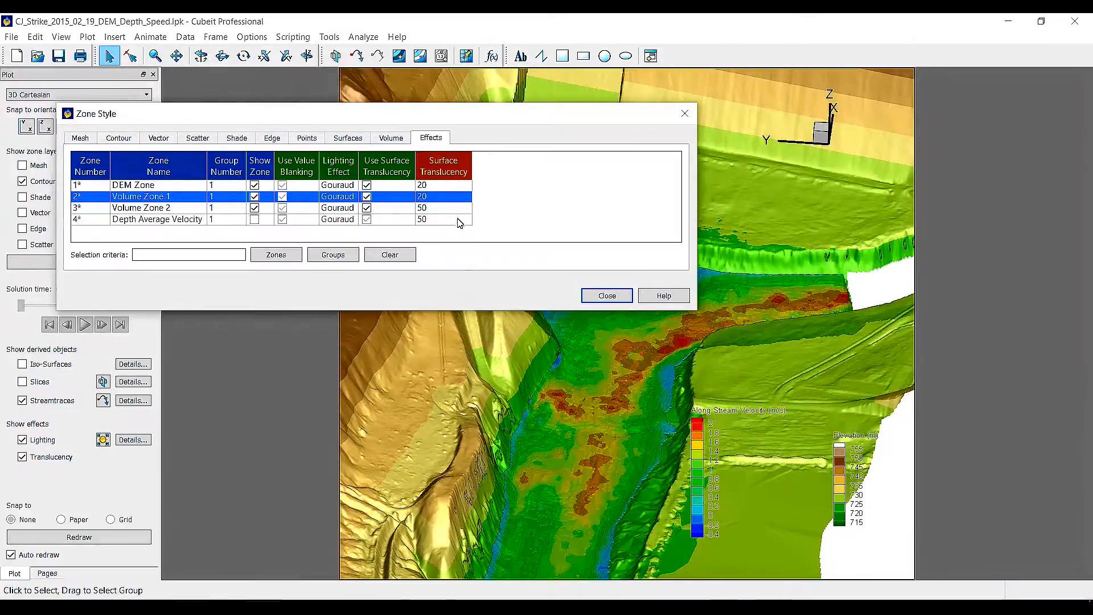
click(438, 208)
click(437, 208)
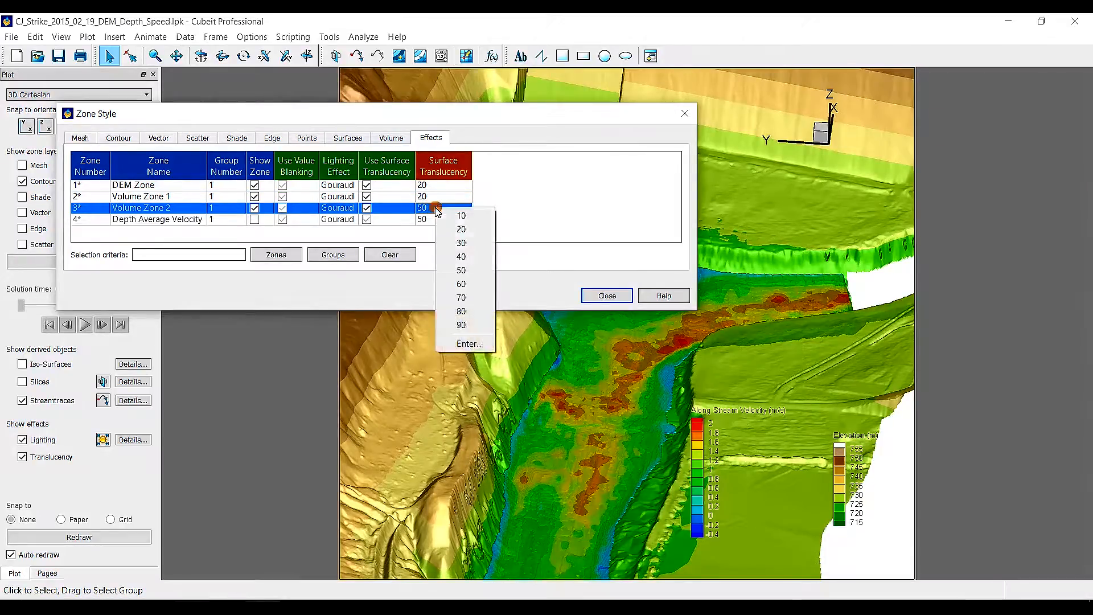
click(458, 229)
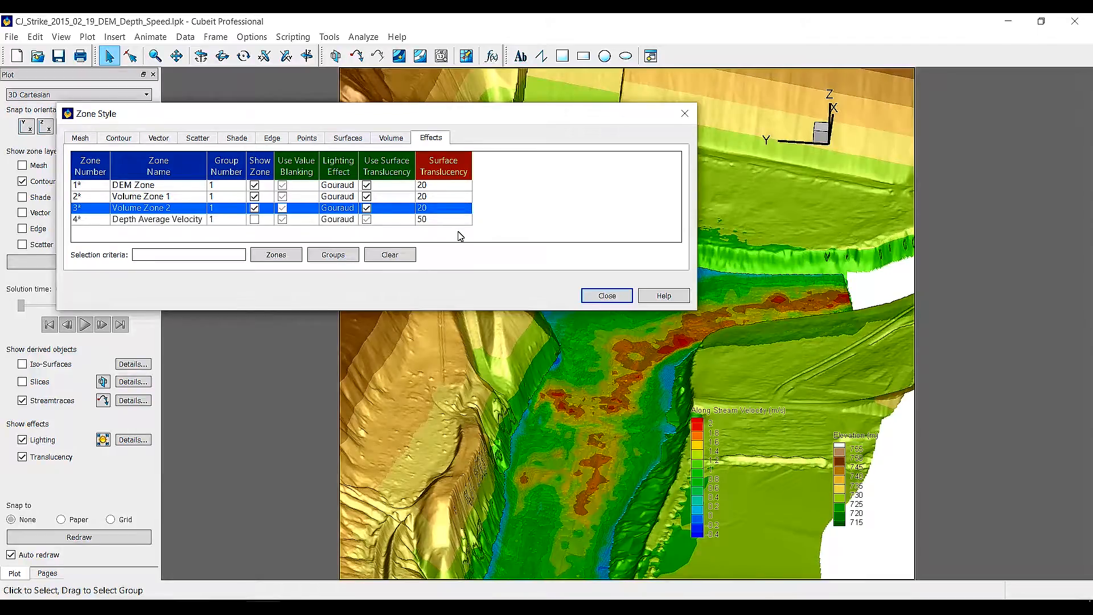
drag(494, 118, 300, 142)
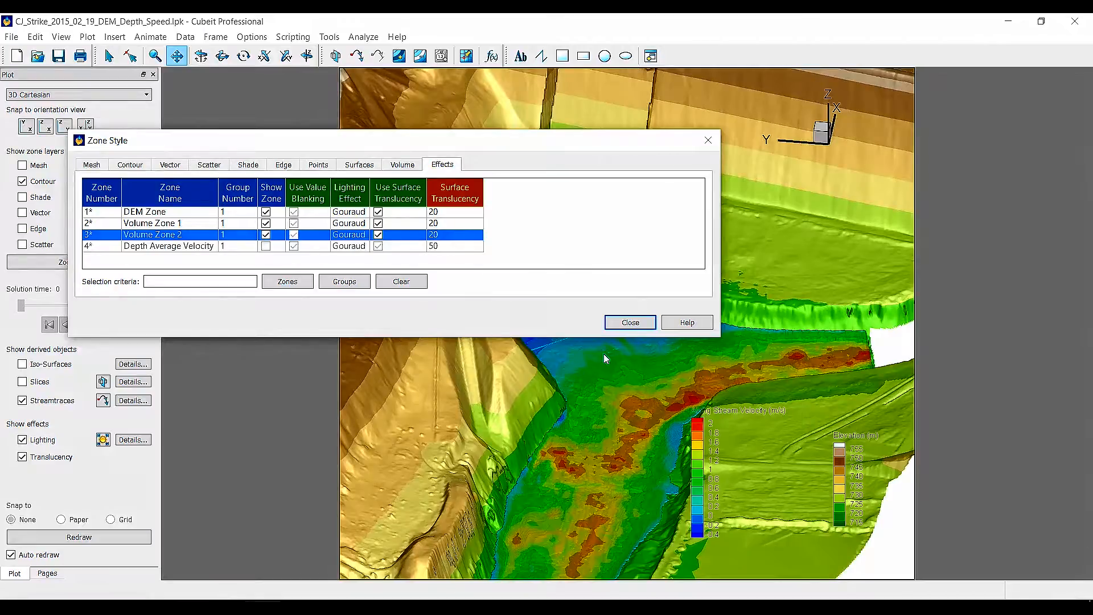
click(650, 325)
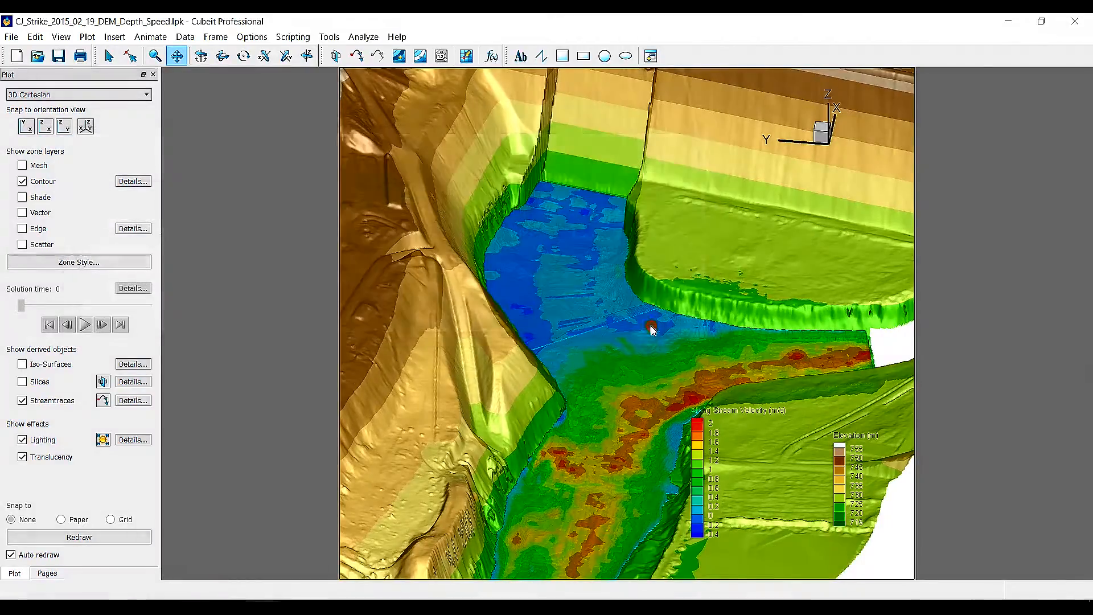
Load the frame style CJ Strike Cross-Section Velocity.sty
click(216, 36)
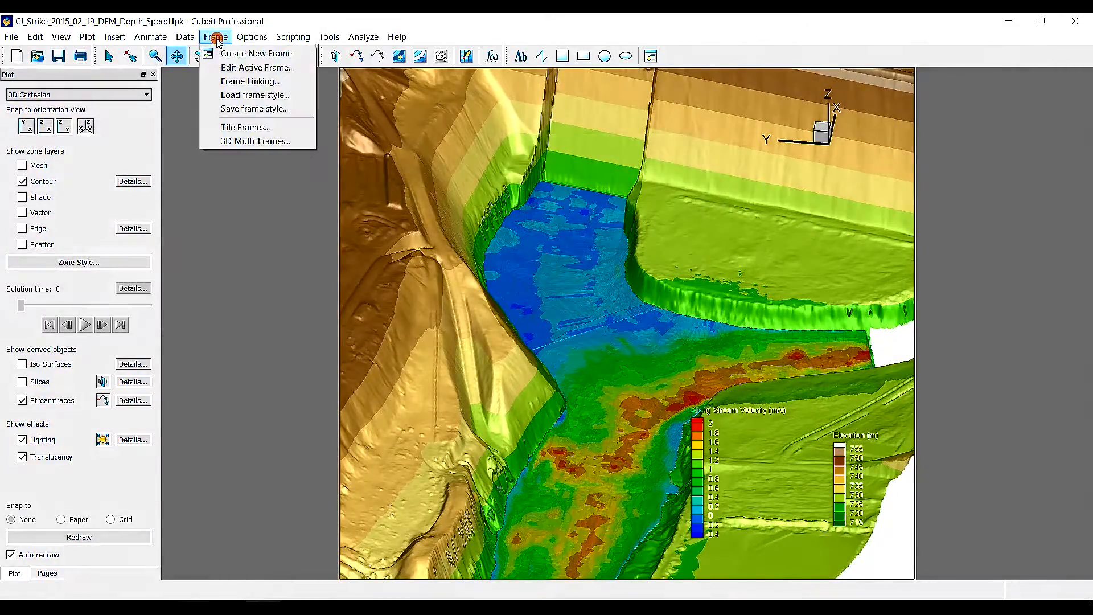
click(242, 96)
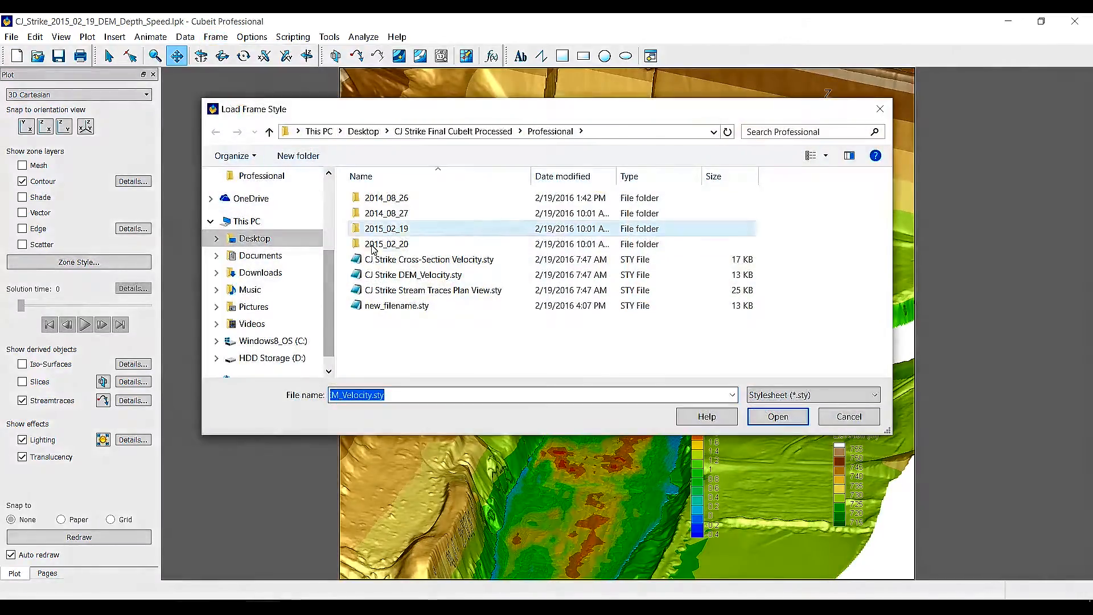
click(435, 260)
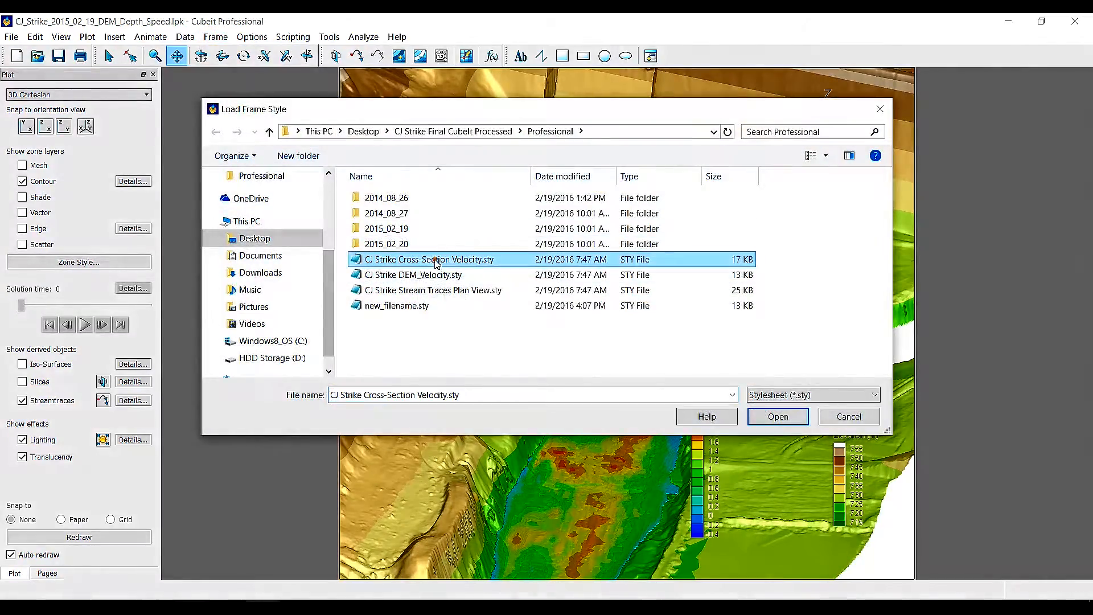
click(775, 416)
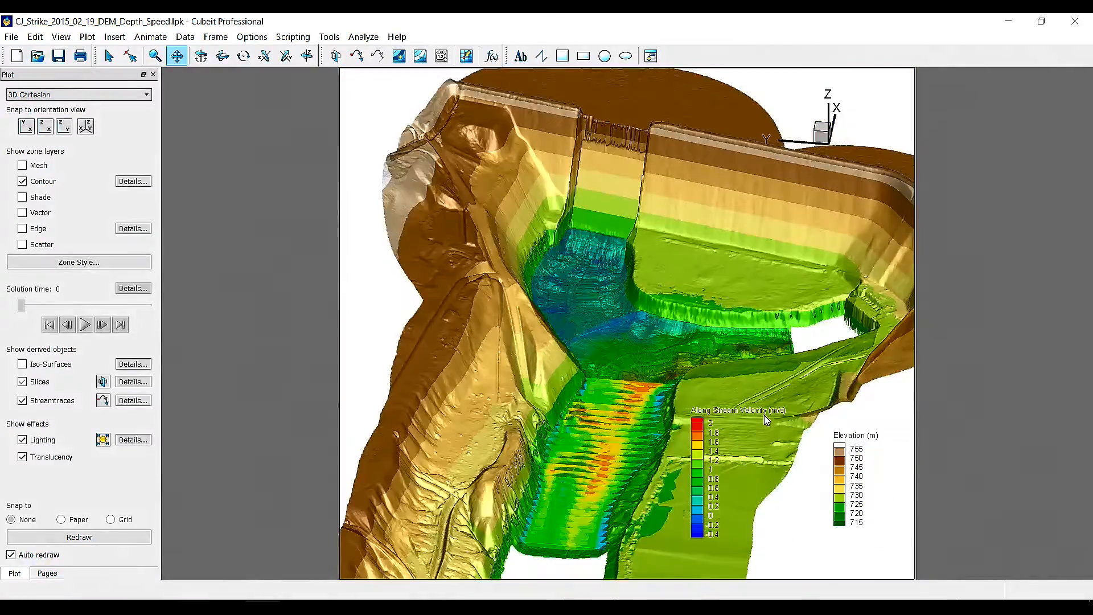
Set the number of intermediate slices to 10 in the slice details
middle_drag(616, 385, 620, 527)
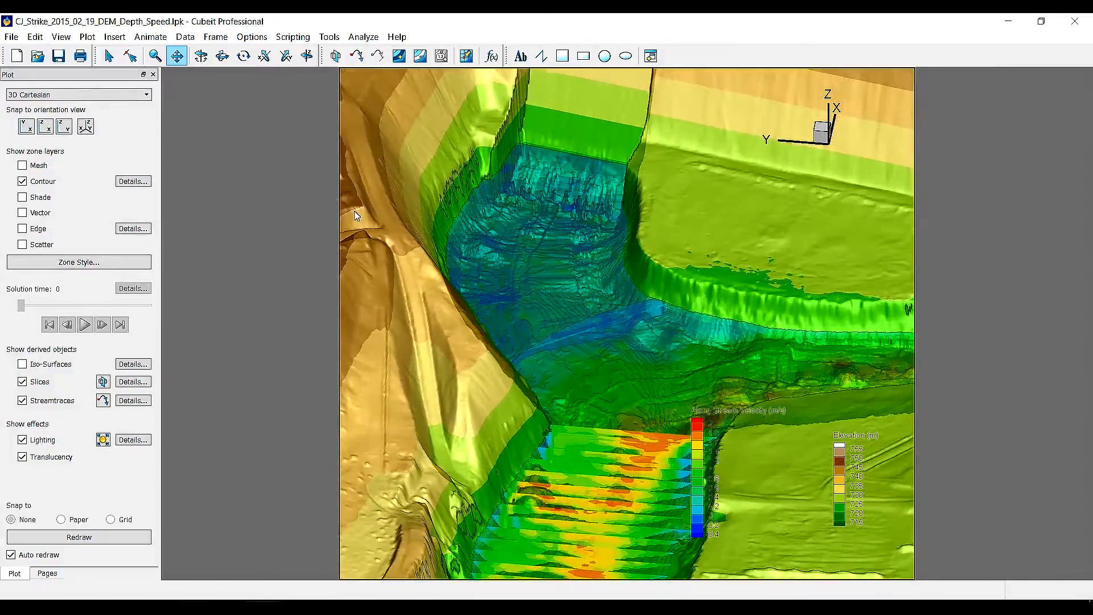
click(176, 57)
drag(592, 442, 605, 209)
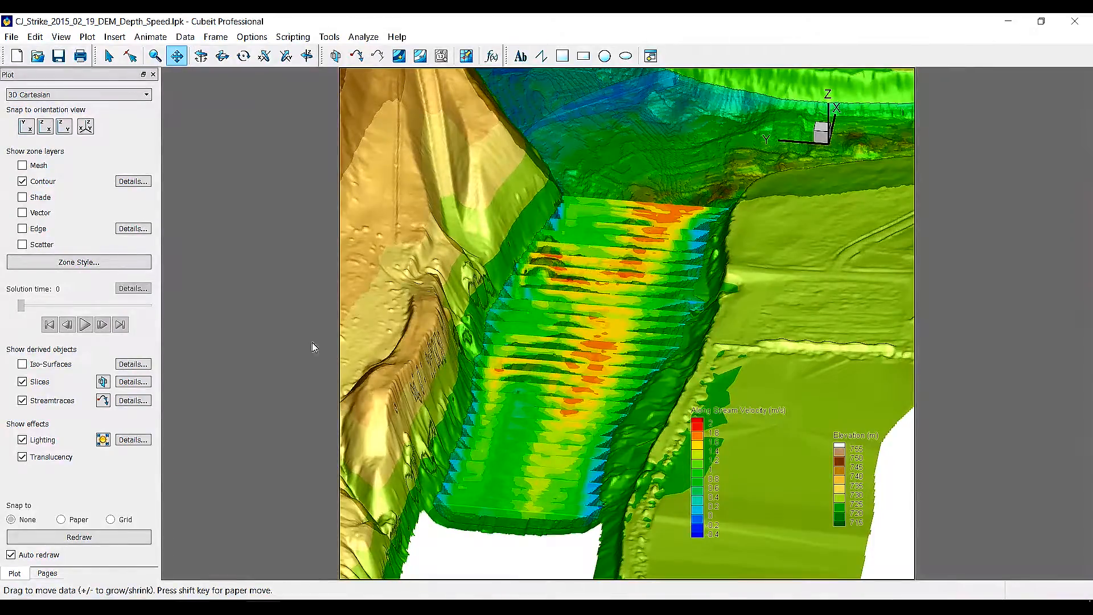
click(137, 383)
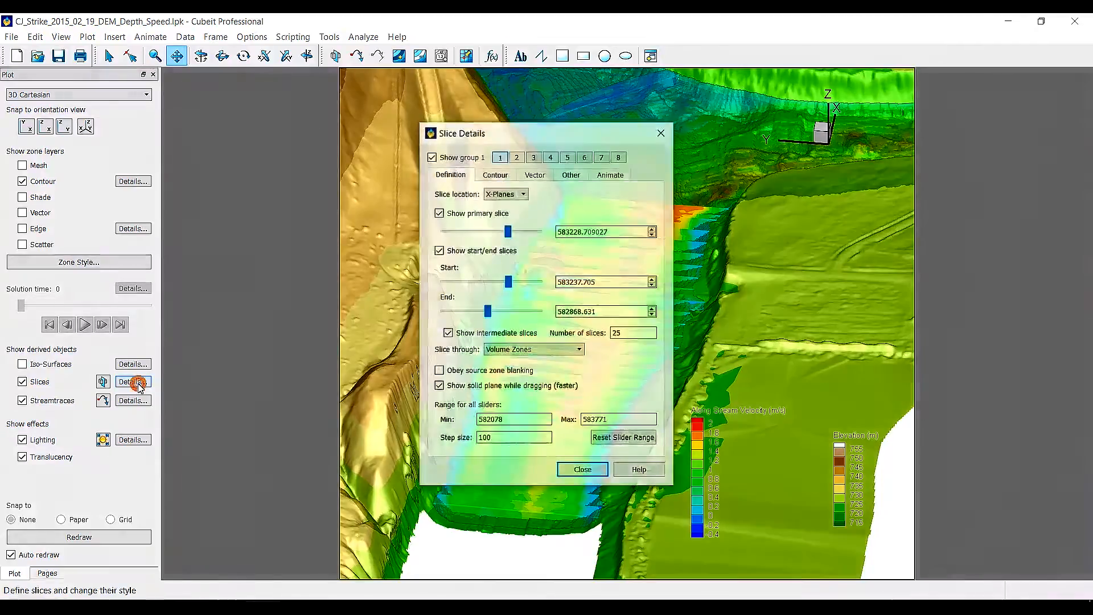
drag(632, 332, 616, 336)
text(10)
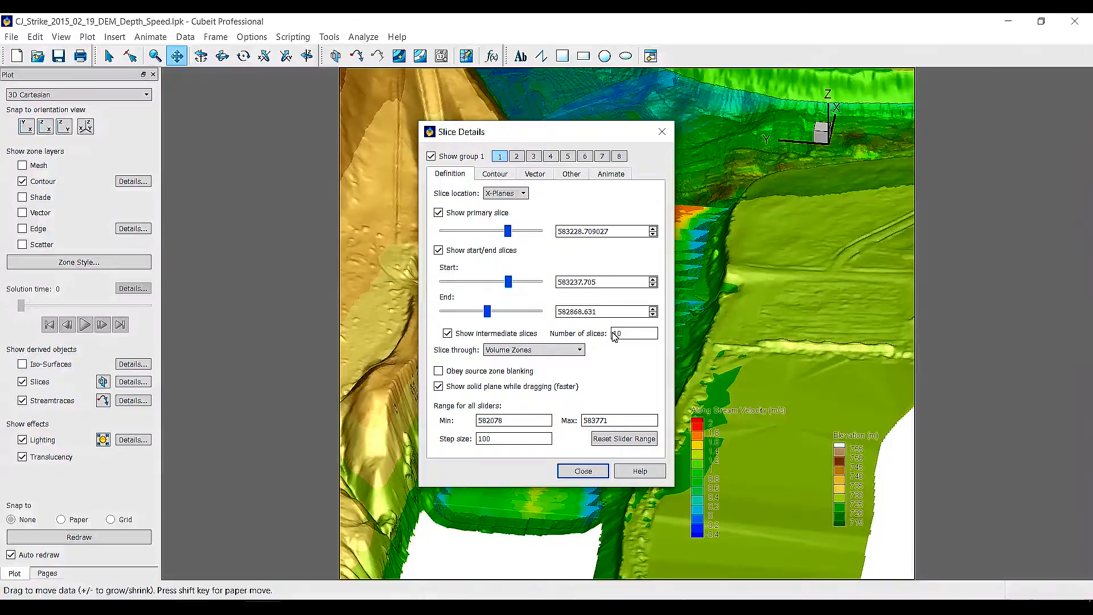
key(Return)
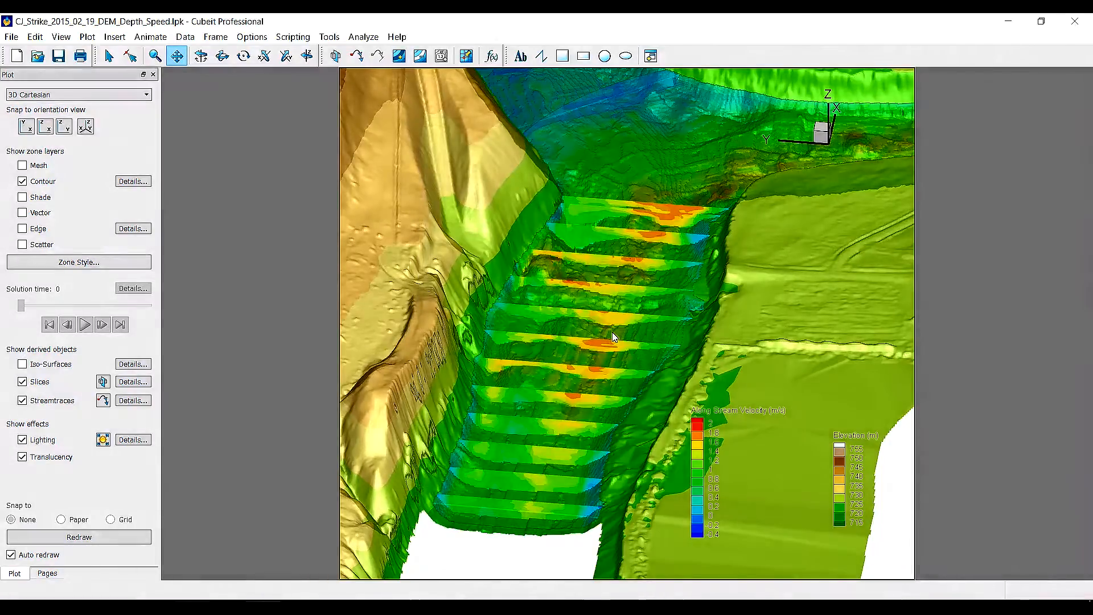
Turn off the start and end slices so only the primary slice shows
click(110, 56)
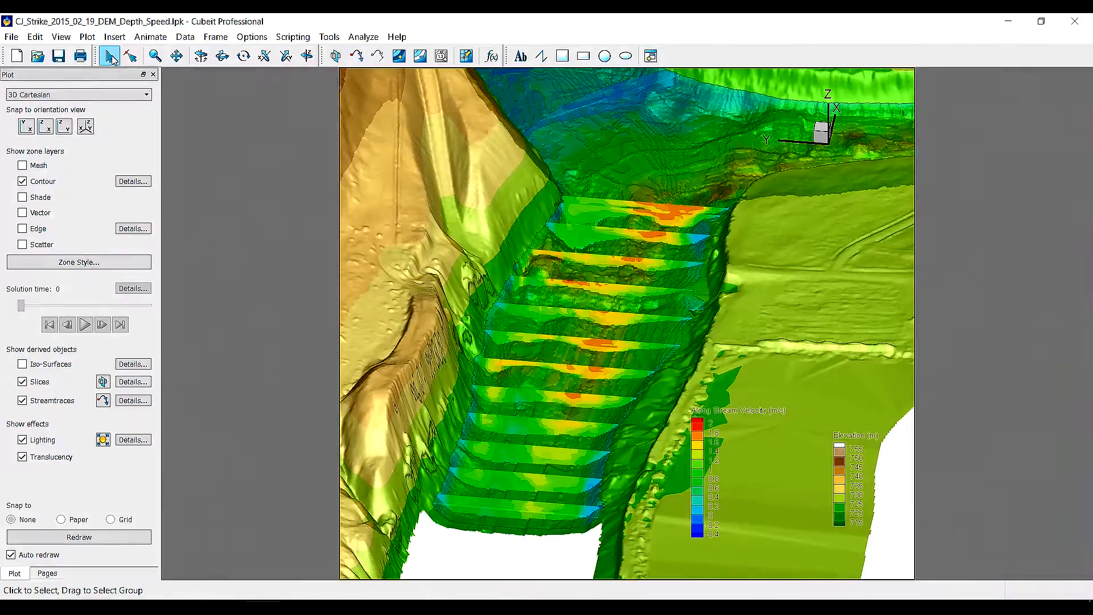
click(128, 383)
drag(522, 137, 206, 100)
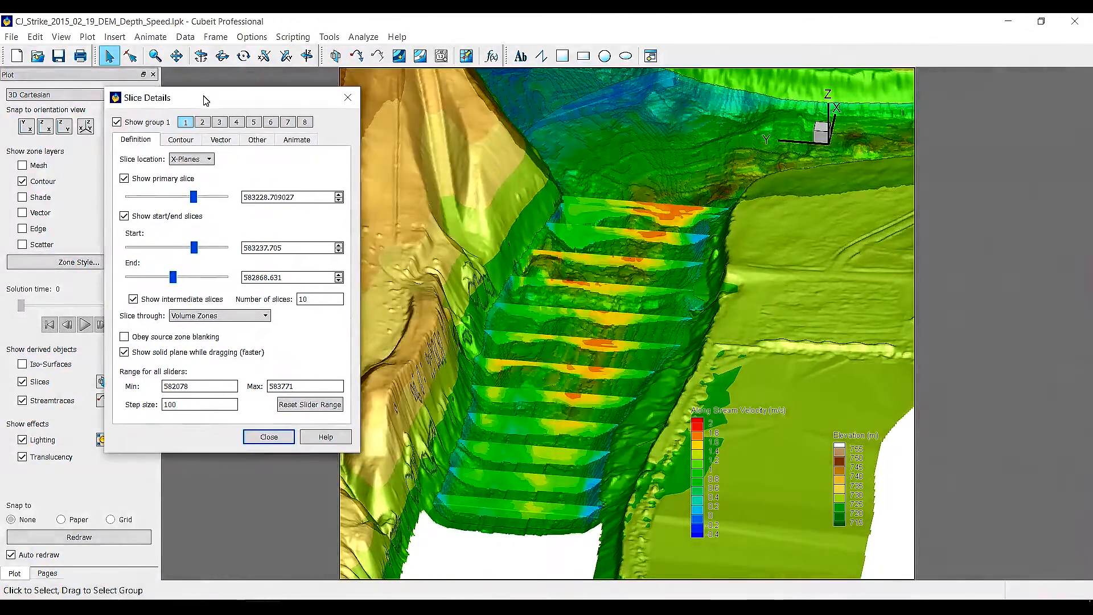
click(123, 215)
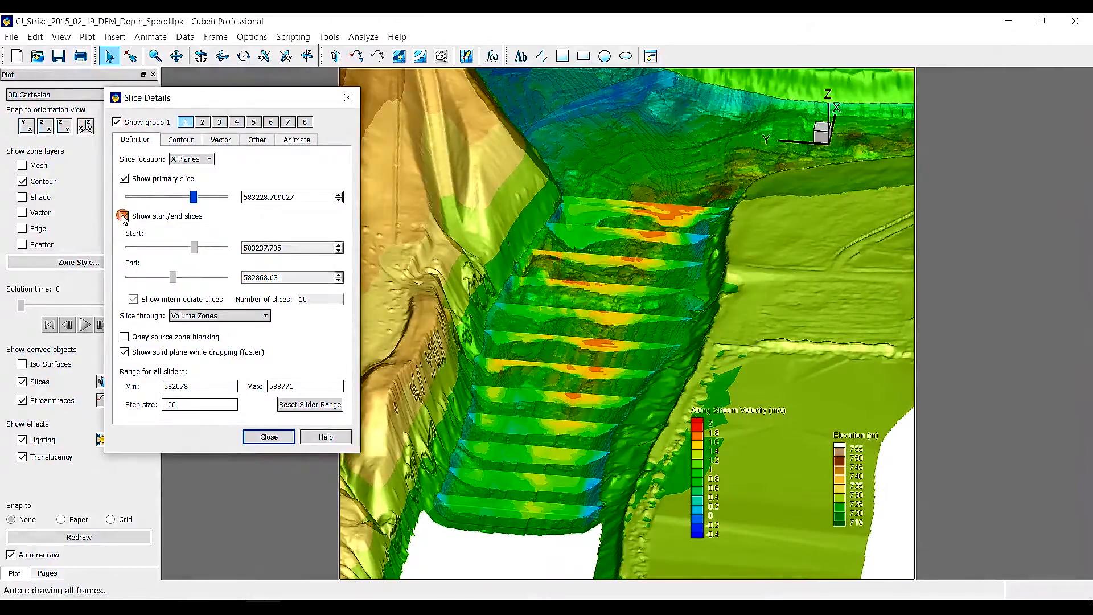
Set the slice animation to 50 steps and play it
click(294, 140)
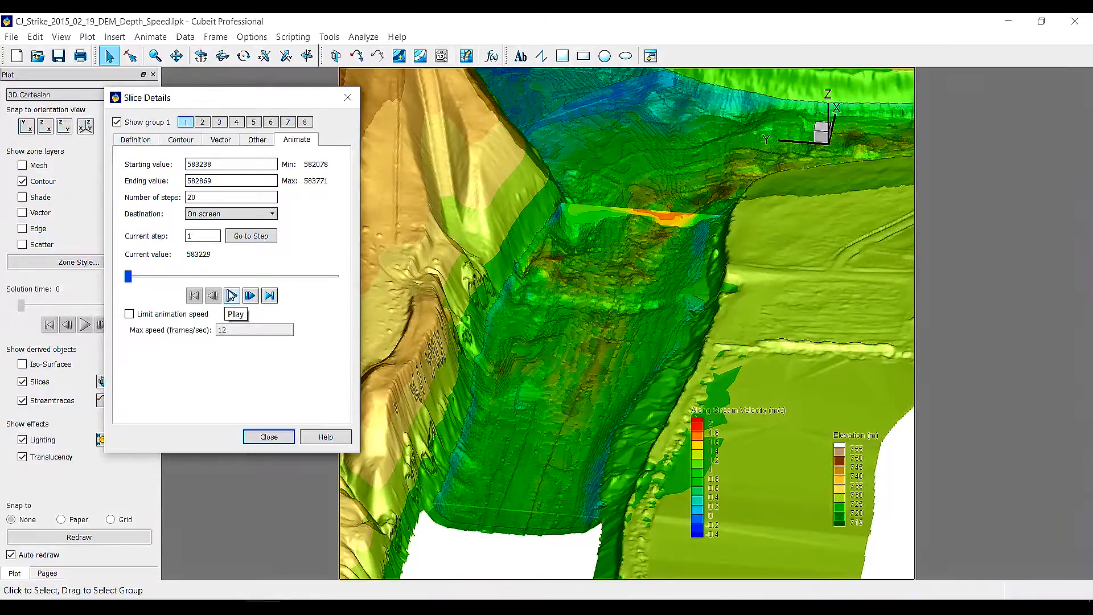
drag(211, 197, 186, 200)
text(50)
click(235, 297)
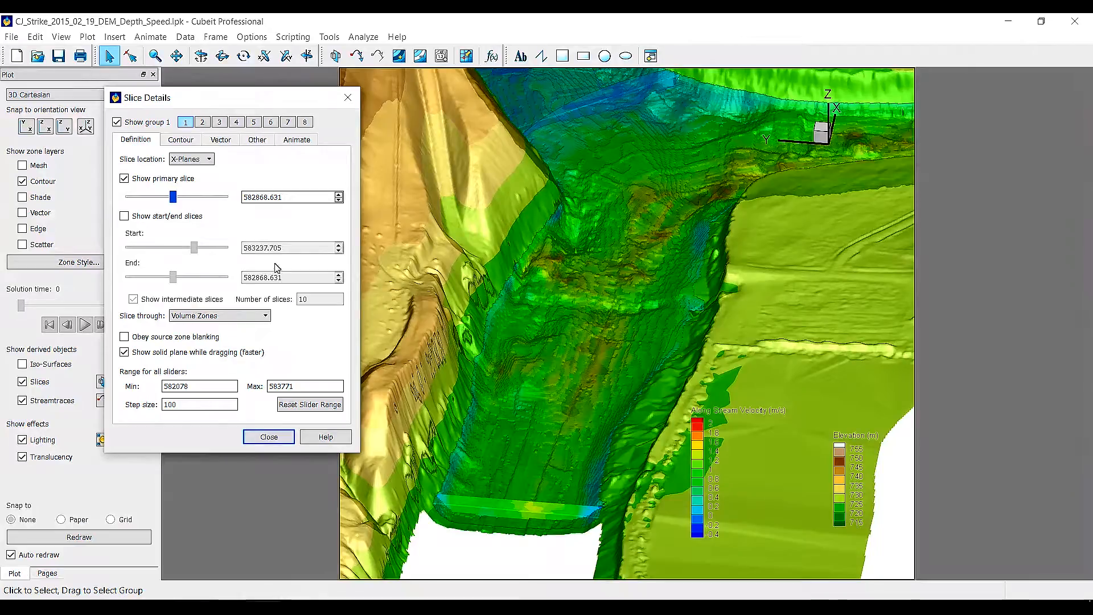
Change the slice location to Z-Planes
click(206, 162)
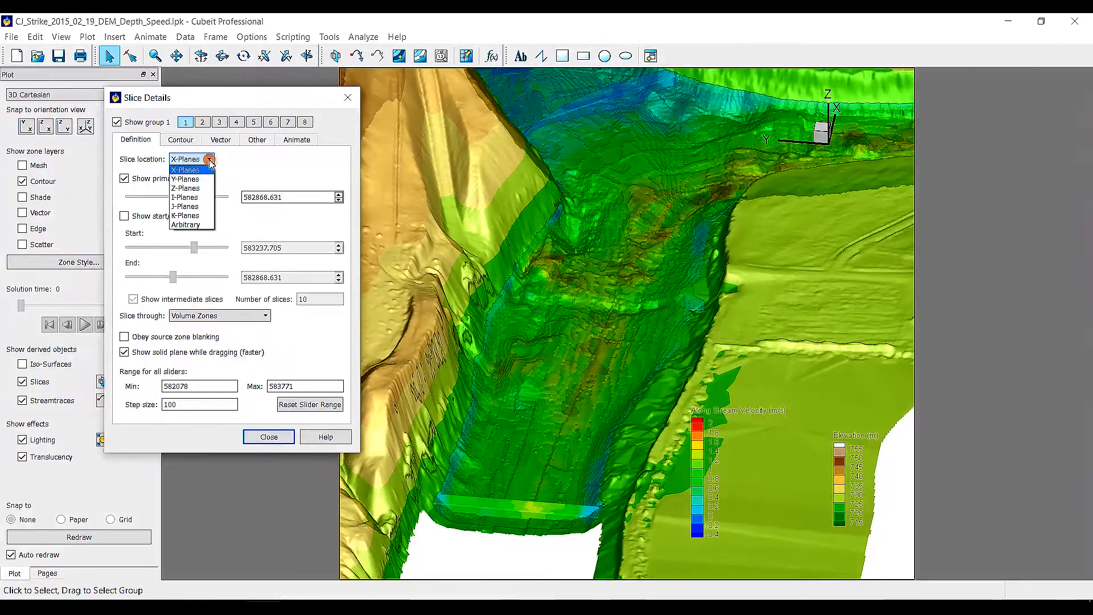
click(191, 188)
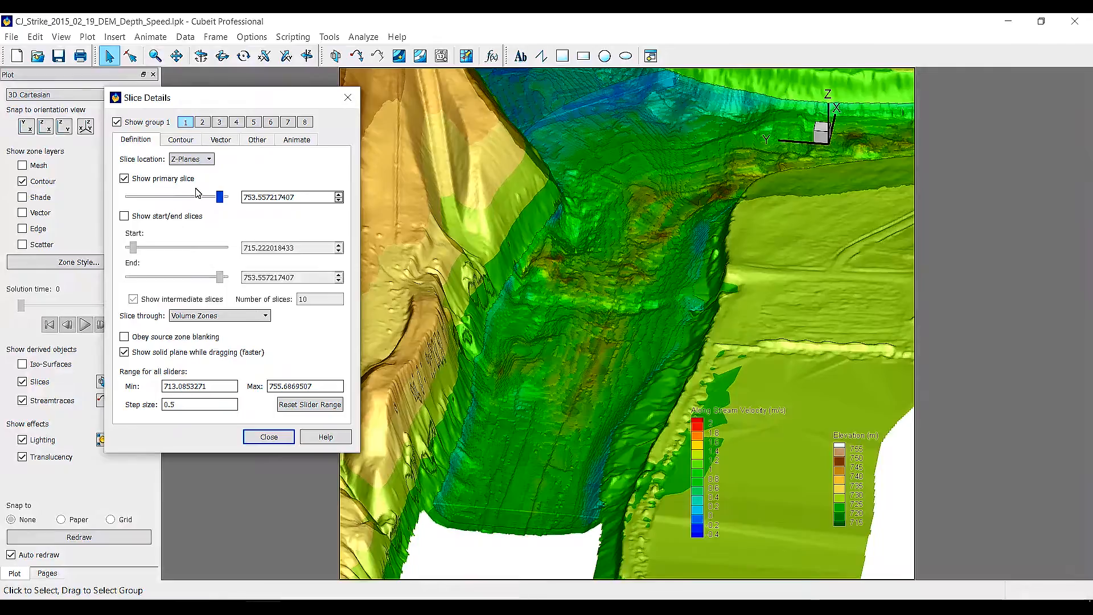
click(297, 140)
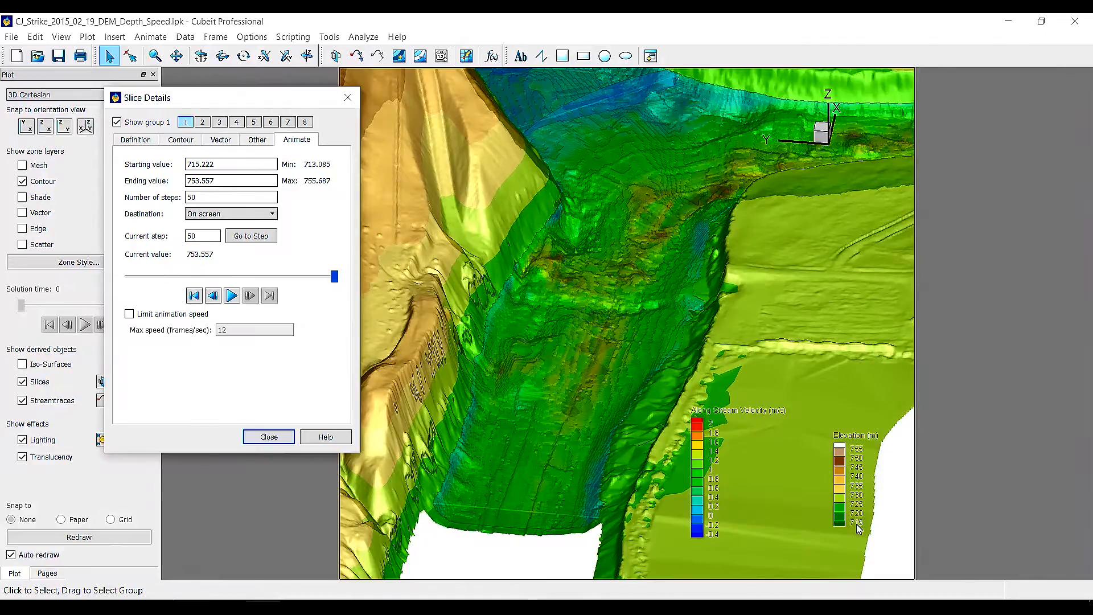
Set the slice animation ending value to 720, redraw, and play the slice animation before closing the slice details
drag(229, 181, 190, 179)
text(720)
click(348, 348)
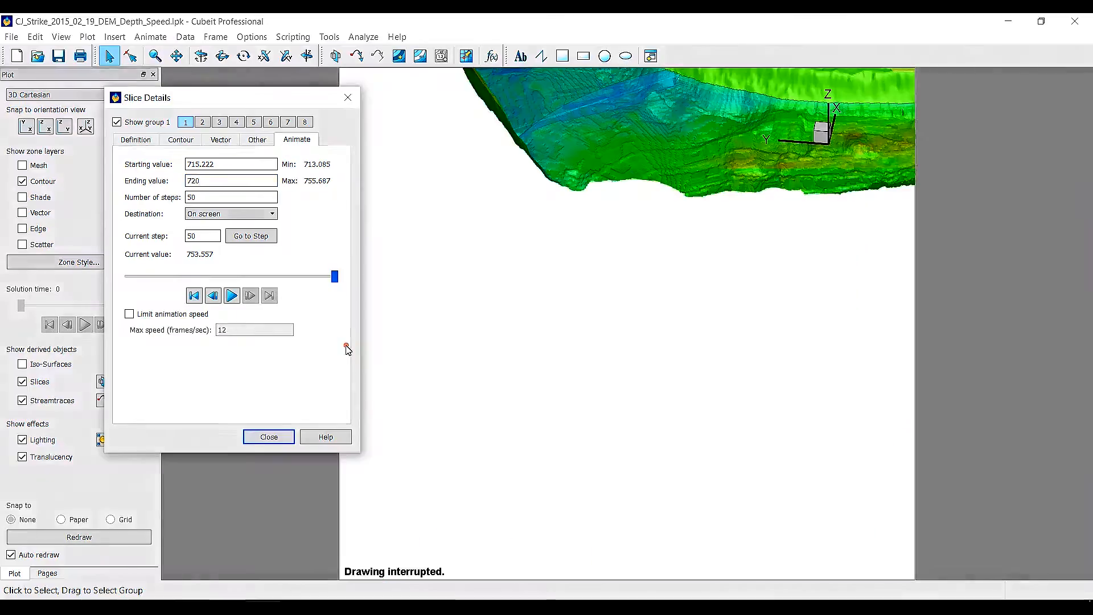
click(71, 535)
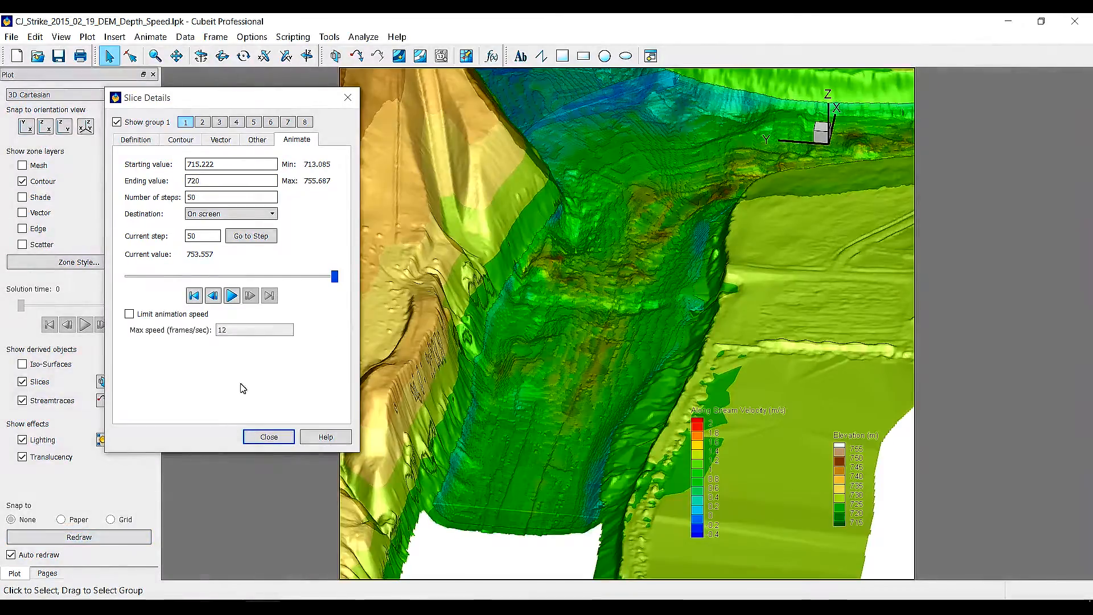
click(232, 295)
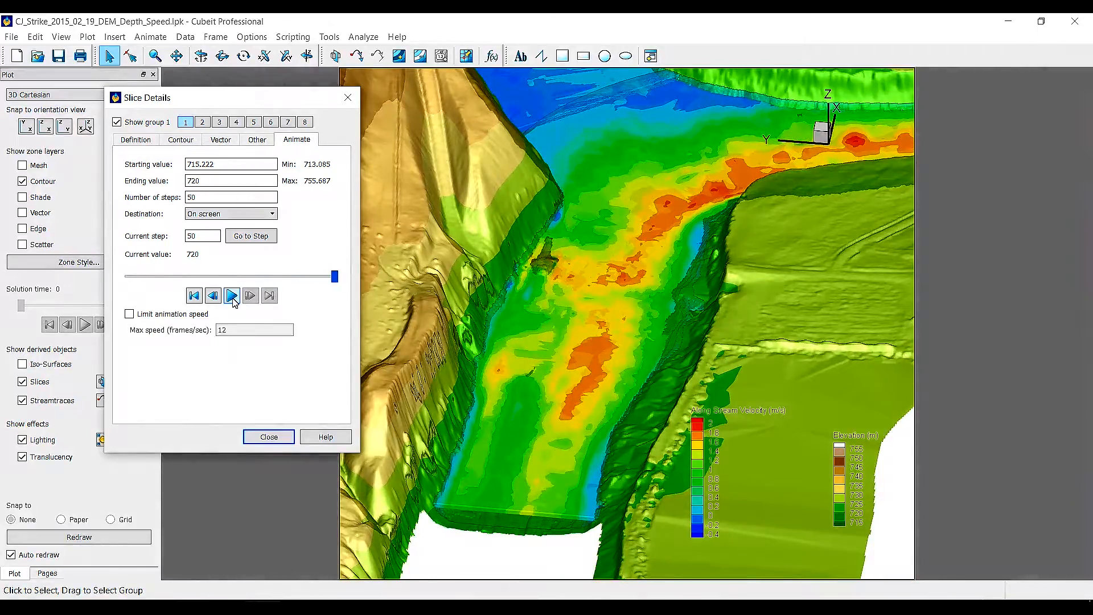
click(268, 436)
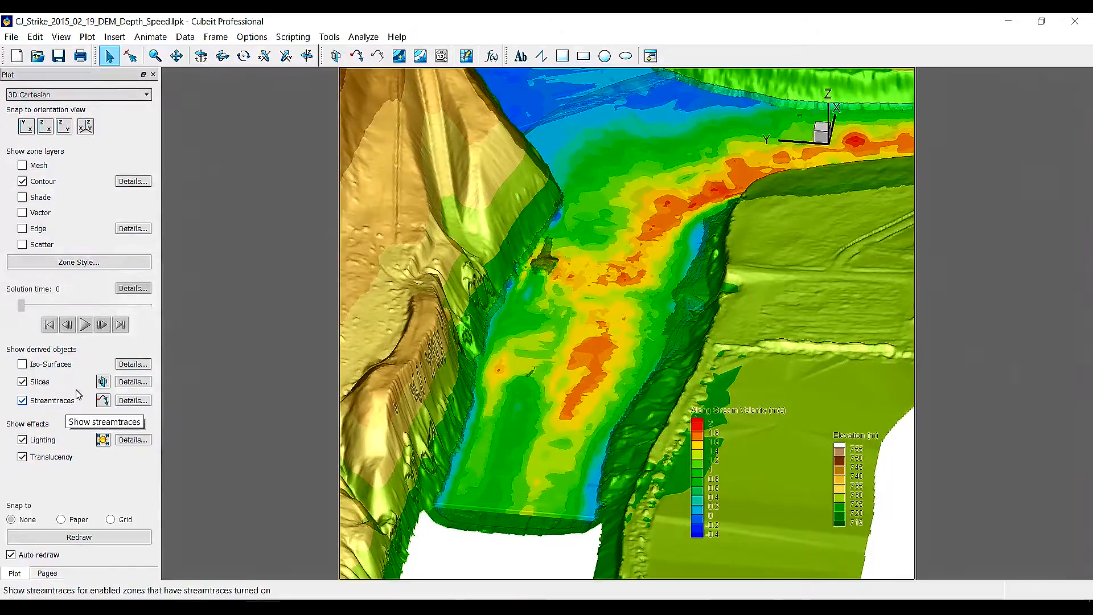
Load the frame style CJ Strike Stream Traces Plan View.sty
click(222, 37)
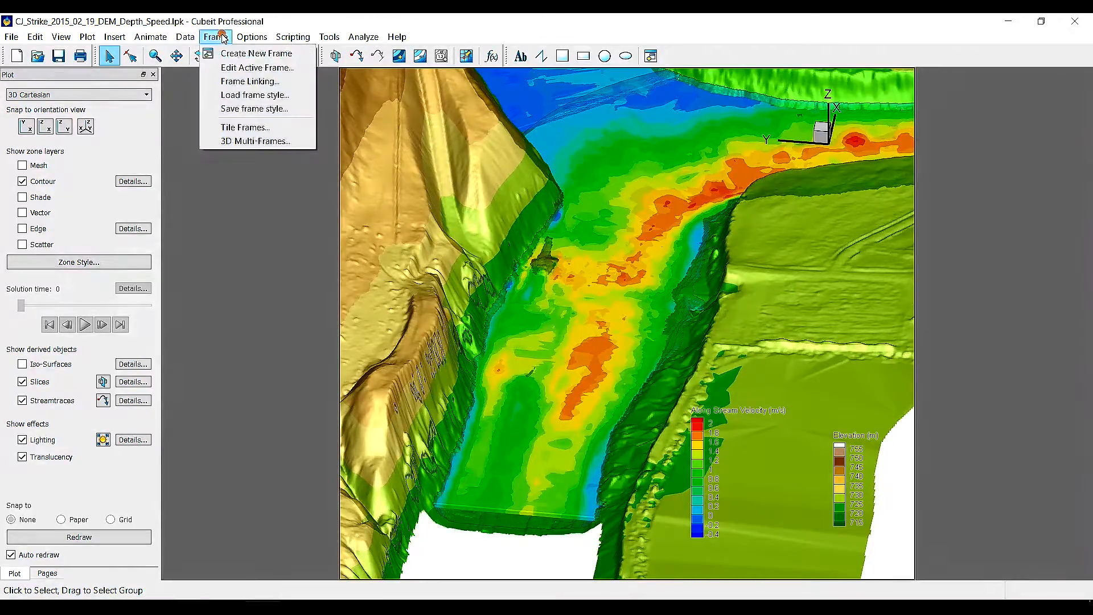
click(247, 94)
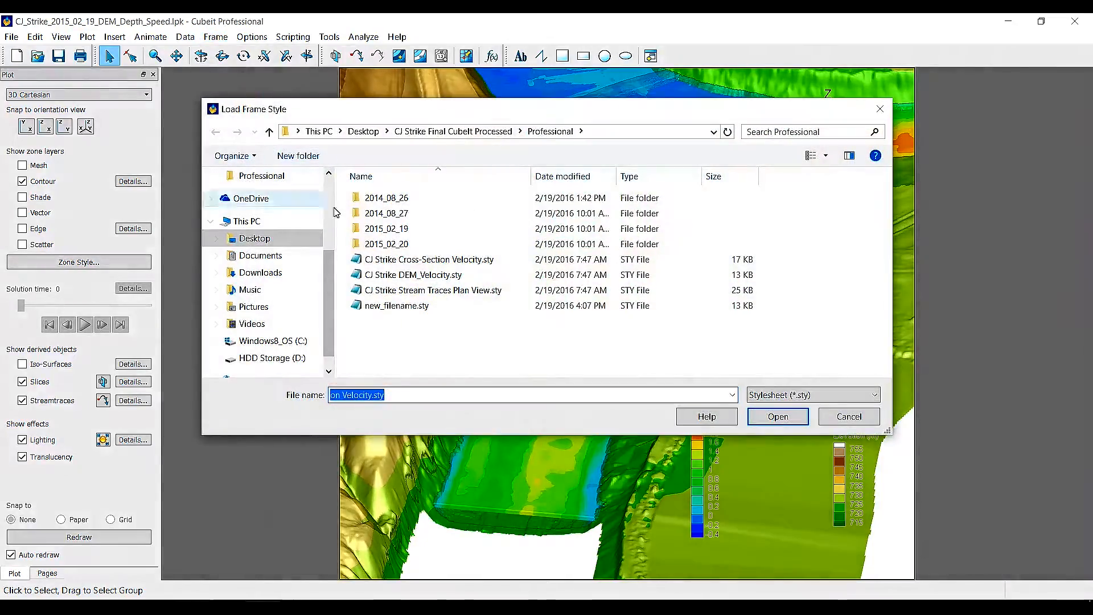
click(458, 291)
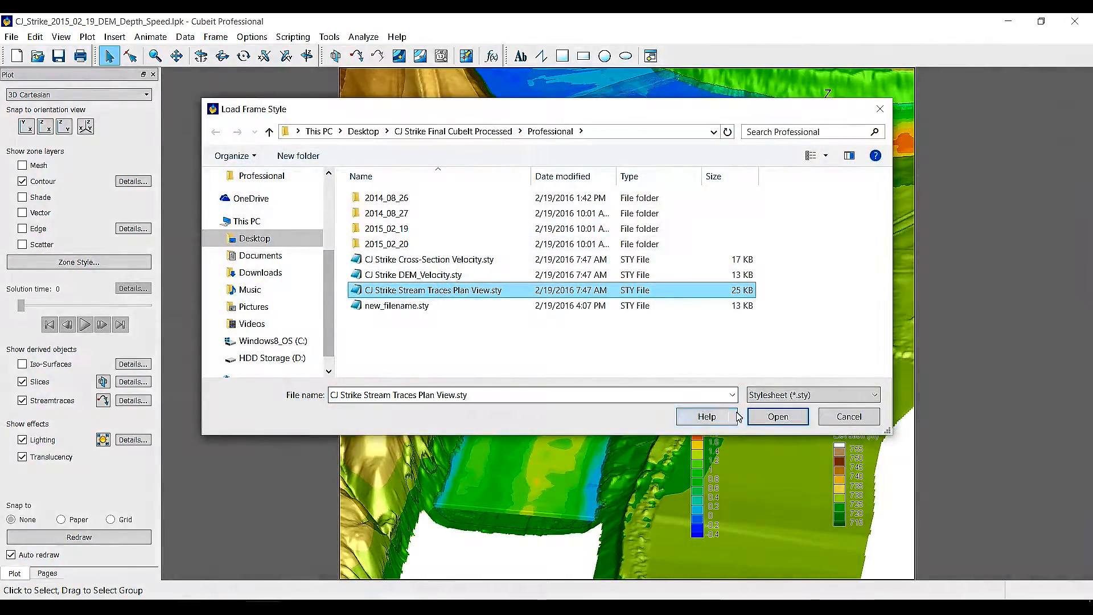
click(775, 417)
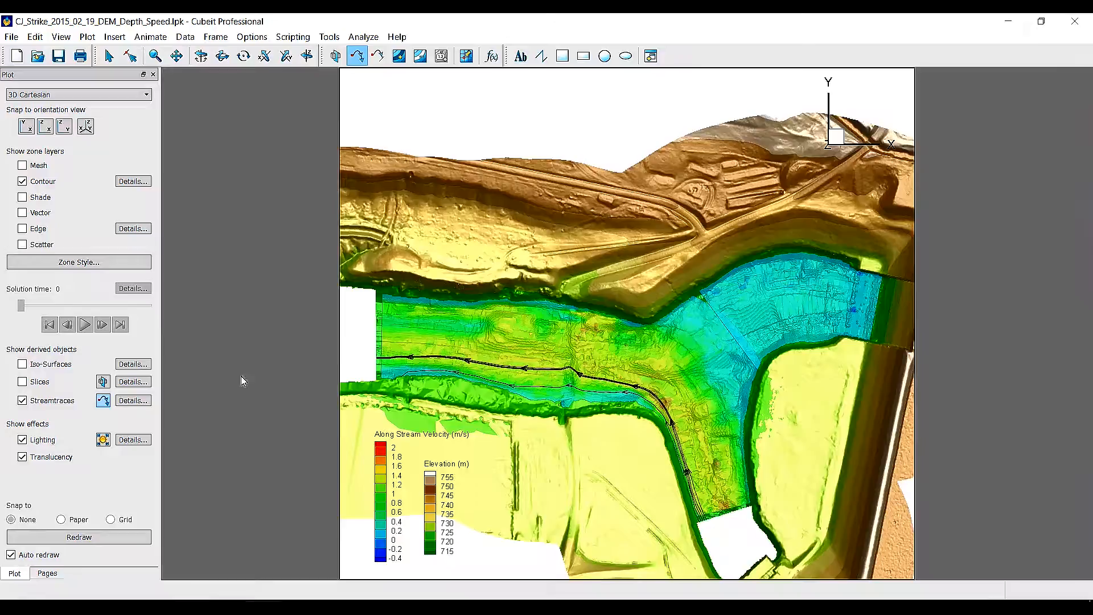
Open the streamtrace details and set the streamtrace format to Surface Line
click(147, 400)
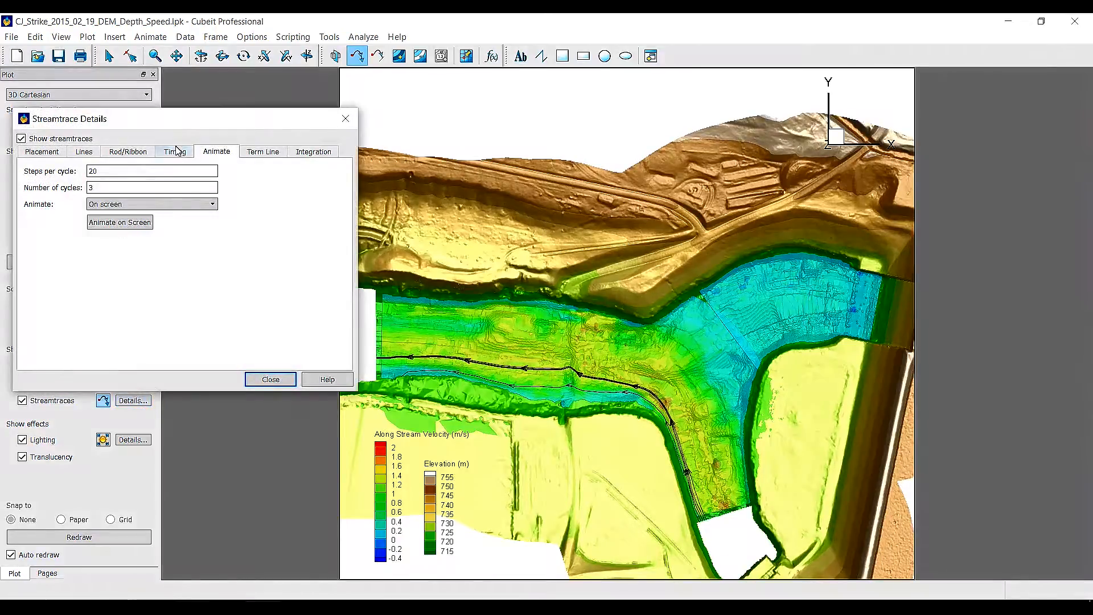
drag(182, 122, 244, 38)
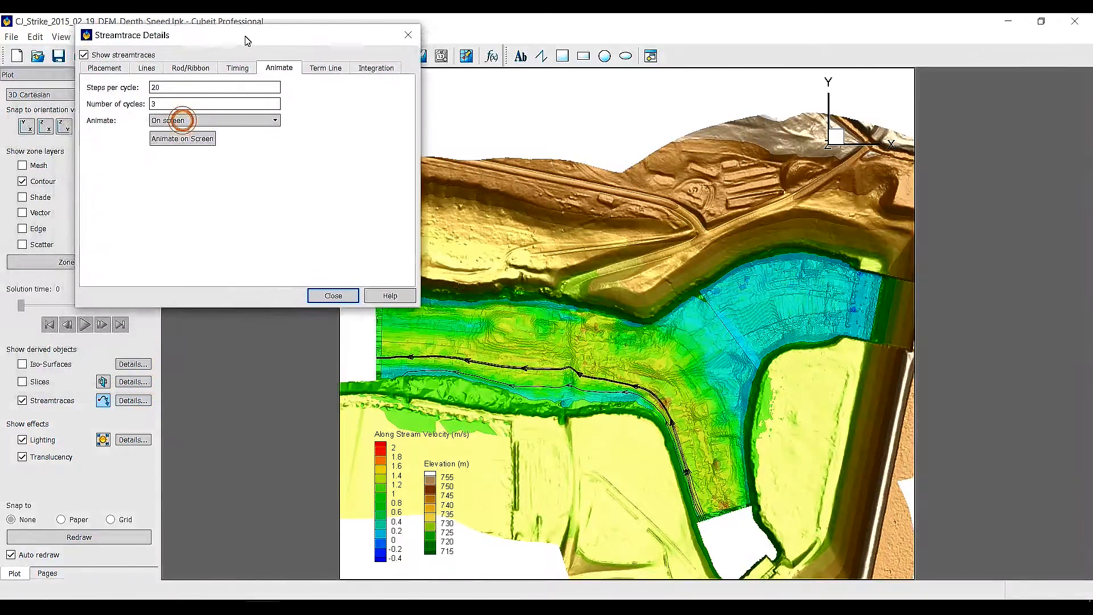
click(114, 68)
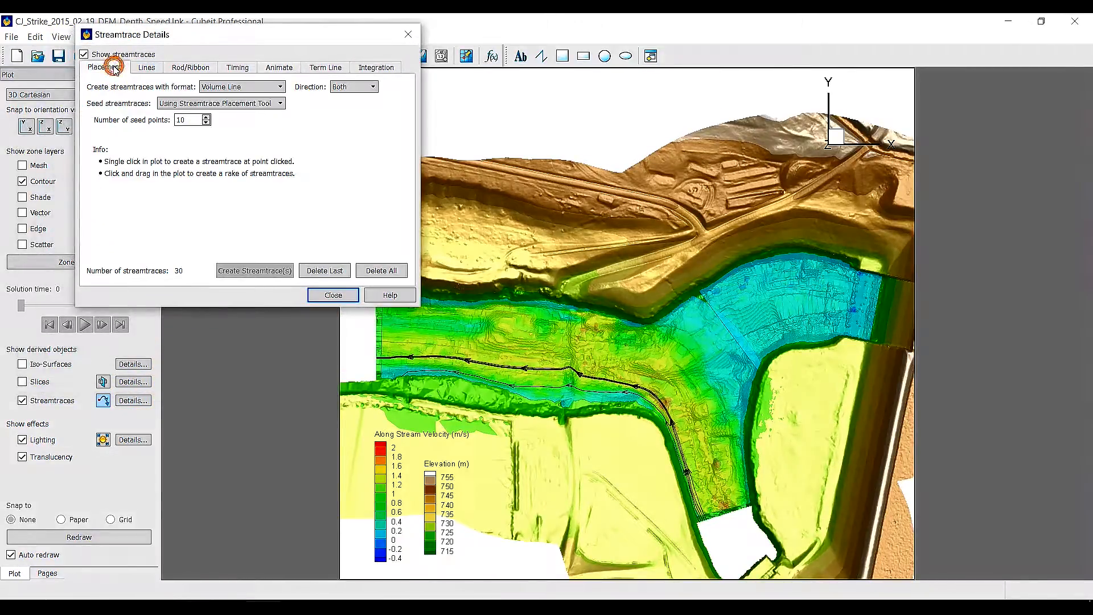
click(242, 86)
click(222, 98)
Set the streamtrace direction to Forward and drag two rakes of streamtraces across the river channel
click(379, 93)
click(360, 94)
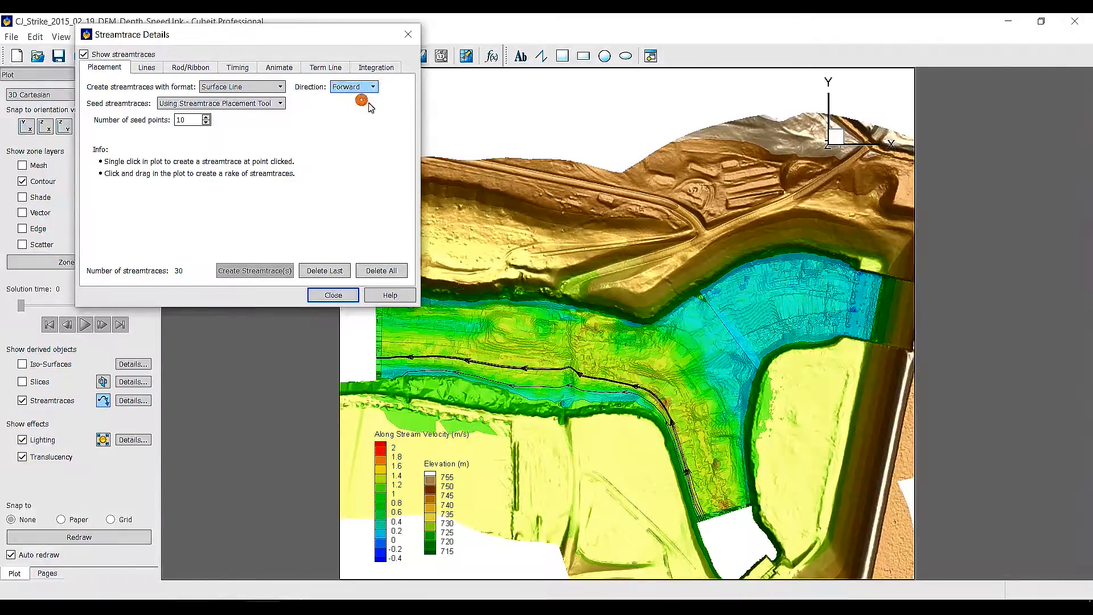
drag(685, 415, 694, 411)
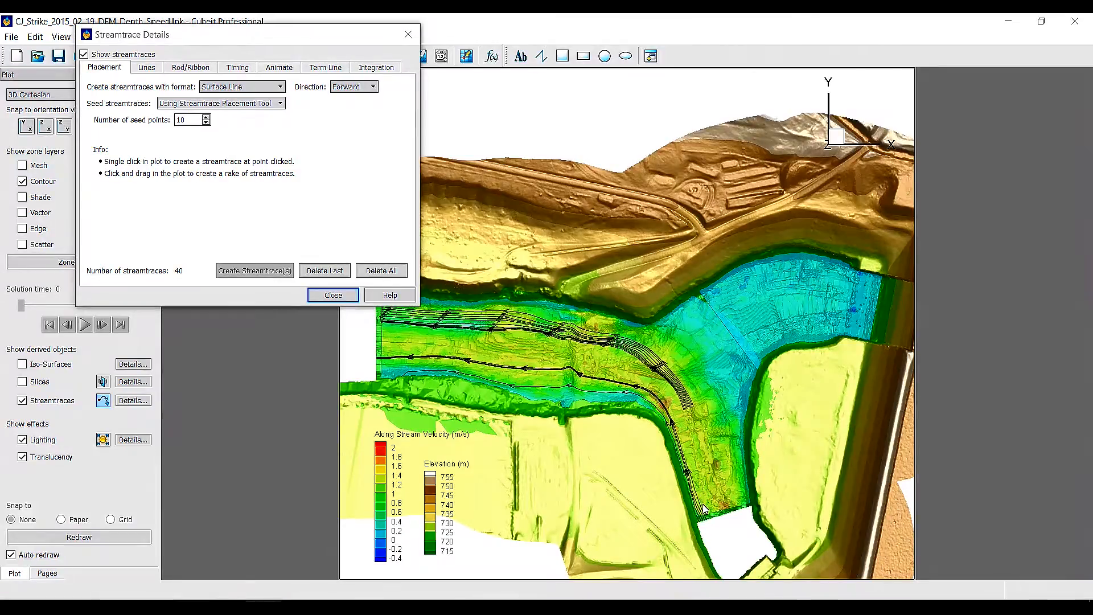
drag(704, 508, 750, 493)
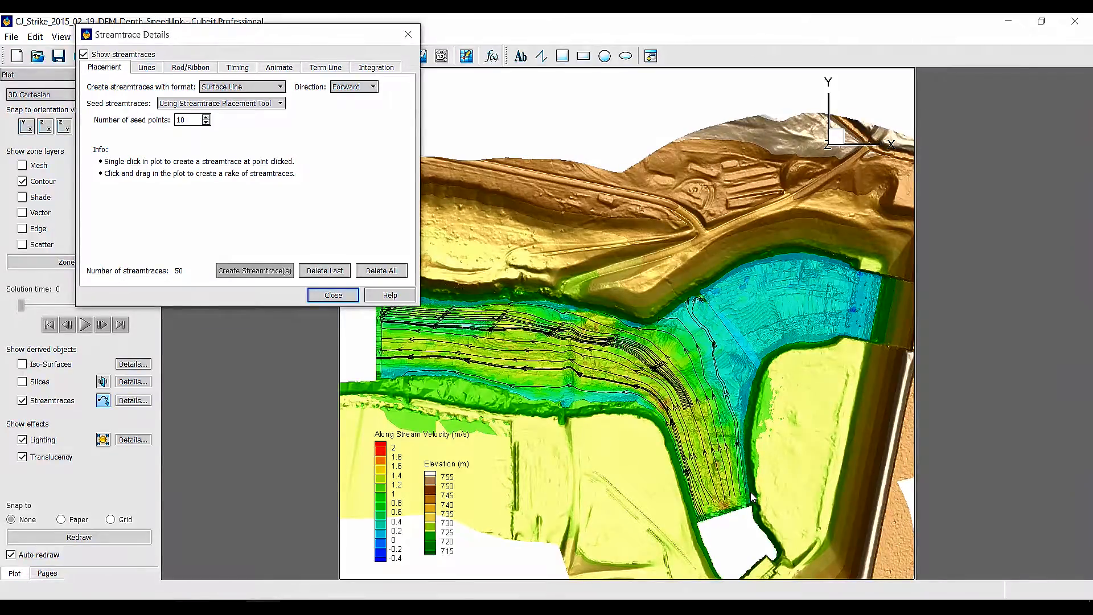
Animate the streamtraces on screen
click(286, 69)
click(196, 139)
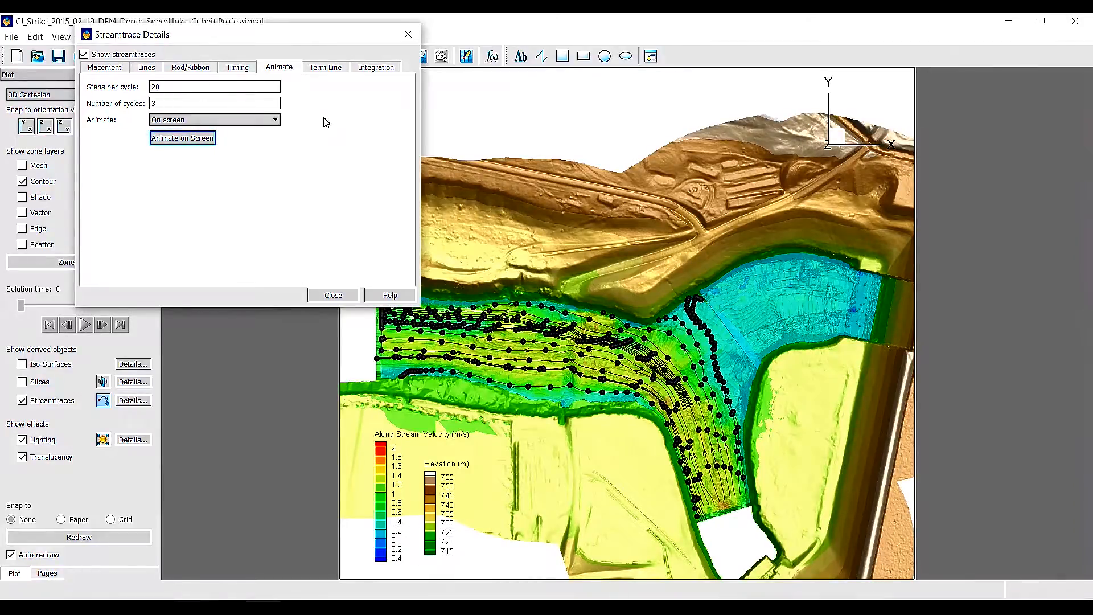
Set the streamtrace marker size to 0.5% and close the streamtrace details
click(238, 68)
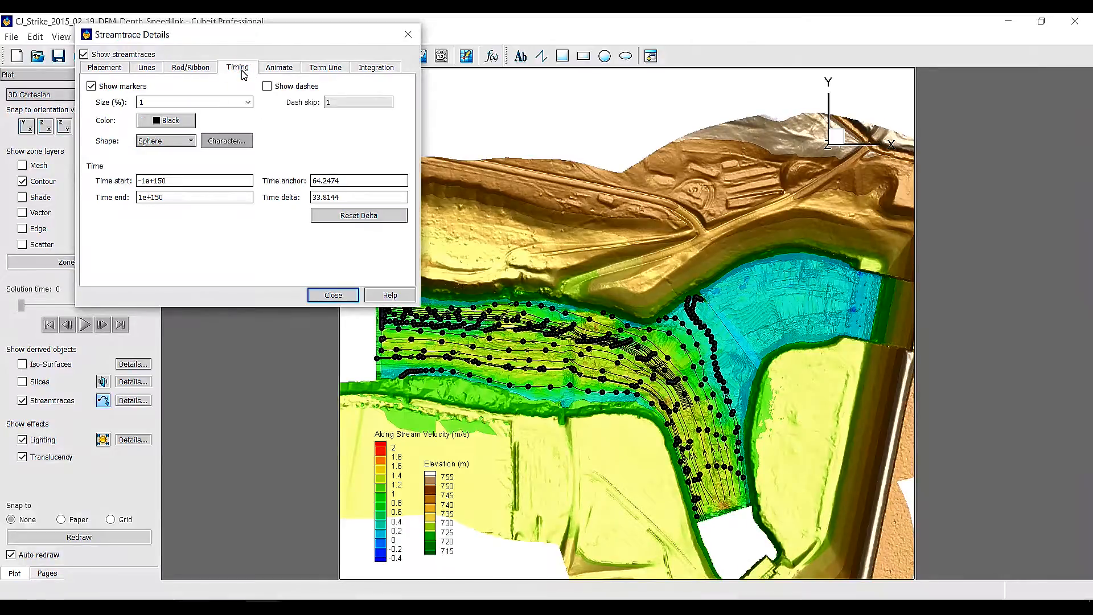
click(249, 106)
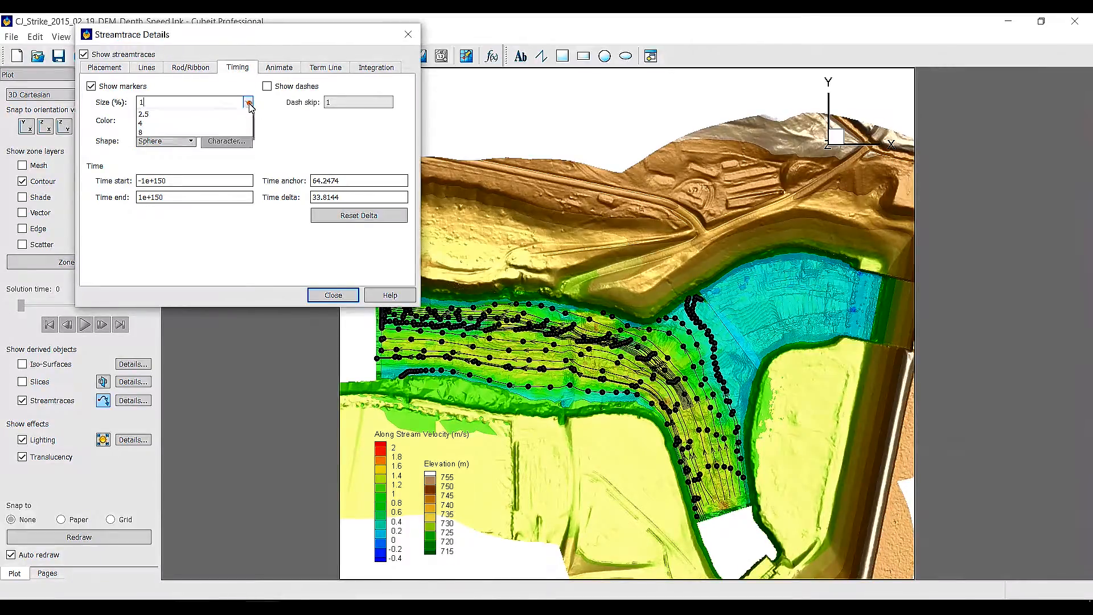
click(227, 114)
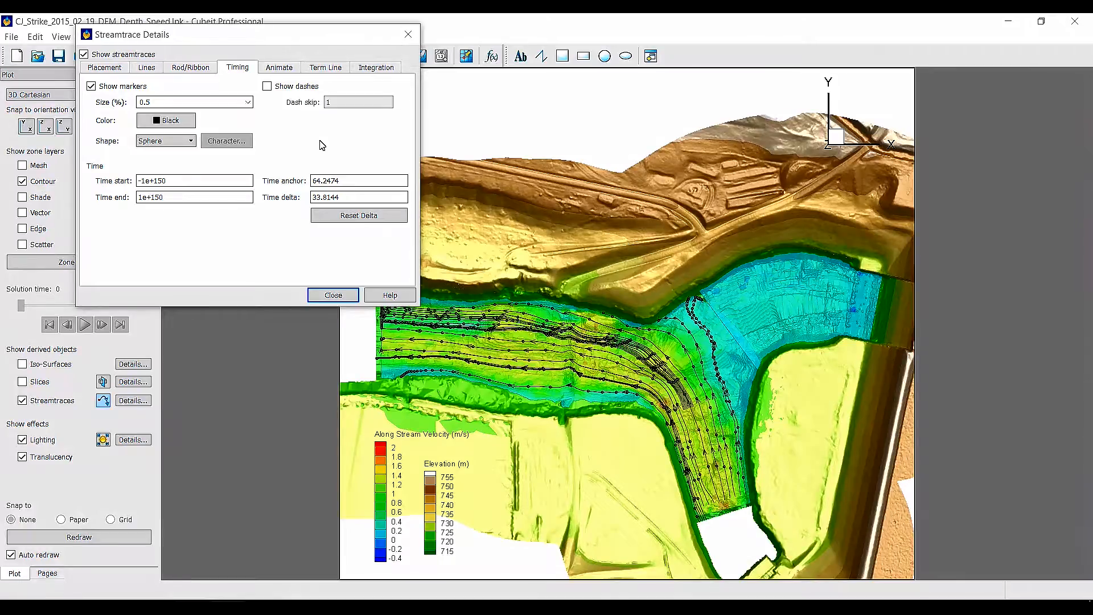
click(333, 295)
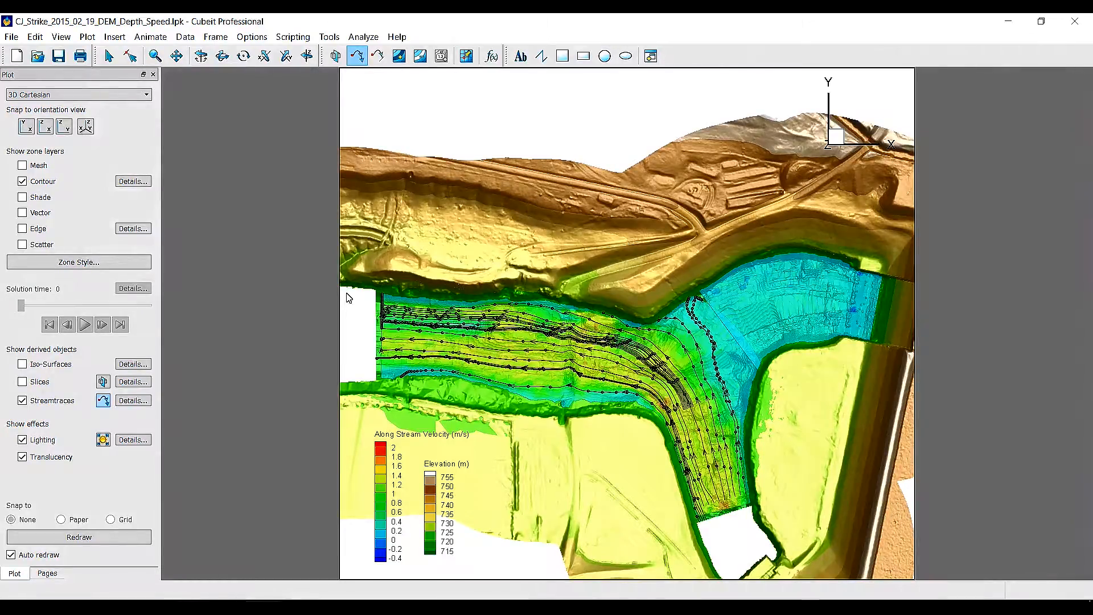
Load the frame style CJ Strike DEM_Velocity.sty
click(215, 36)
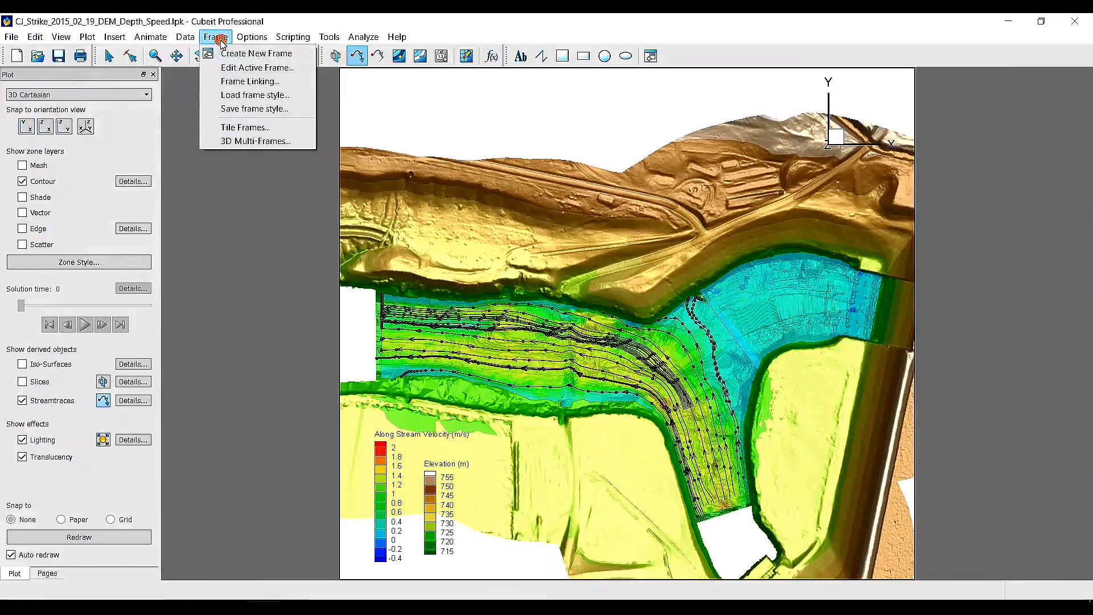
click(250, 95)
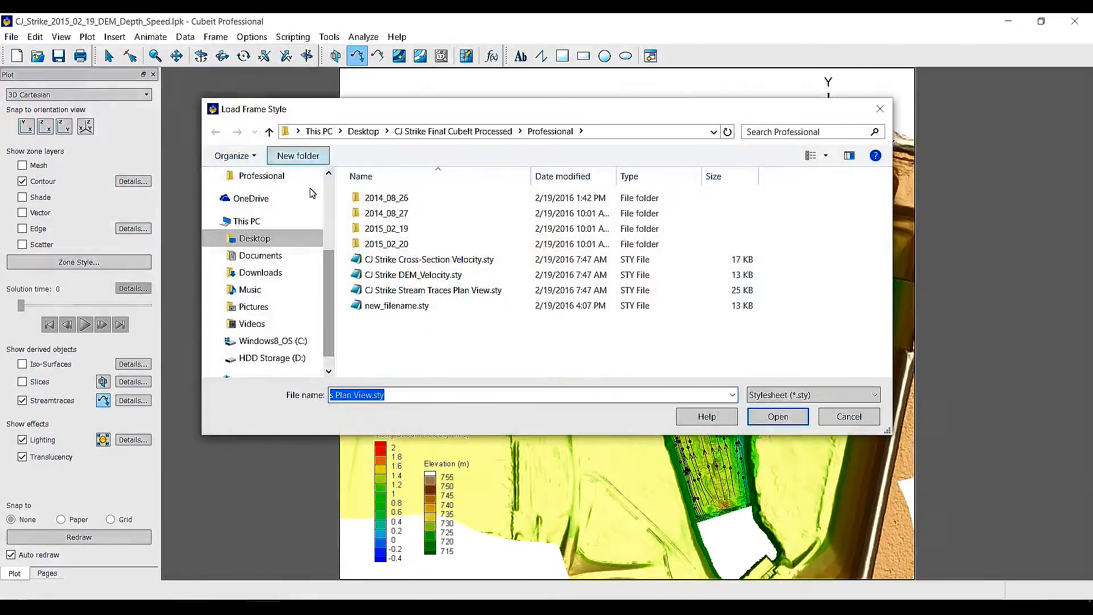
click(411, 276)
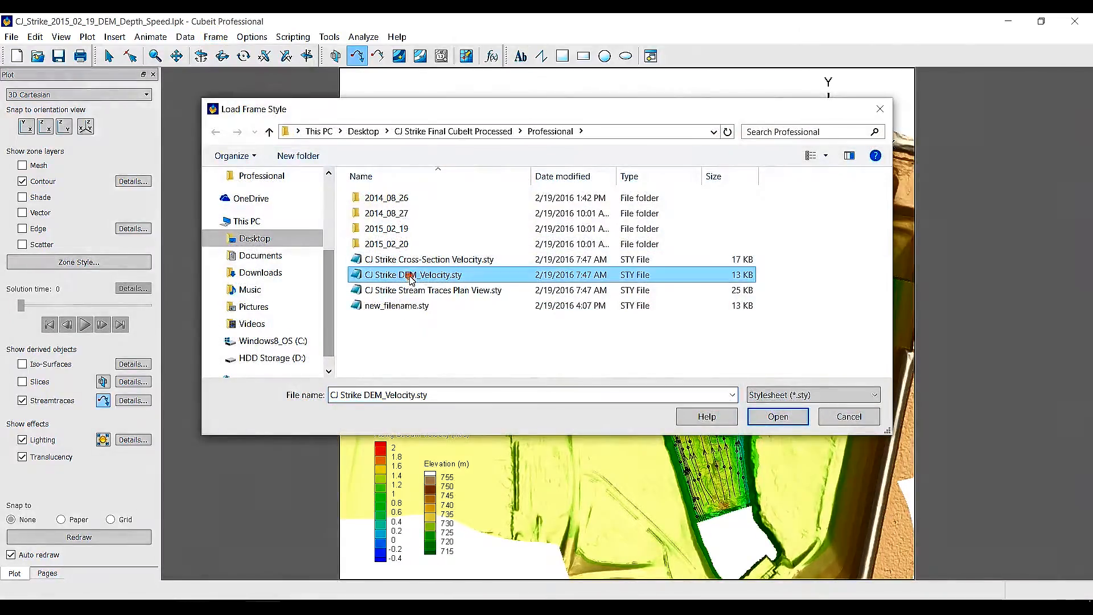
click(779, 418)
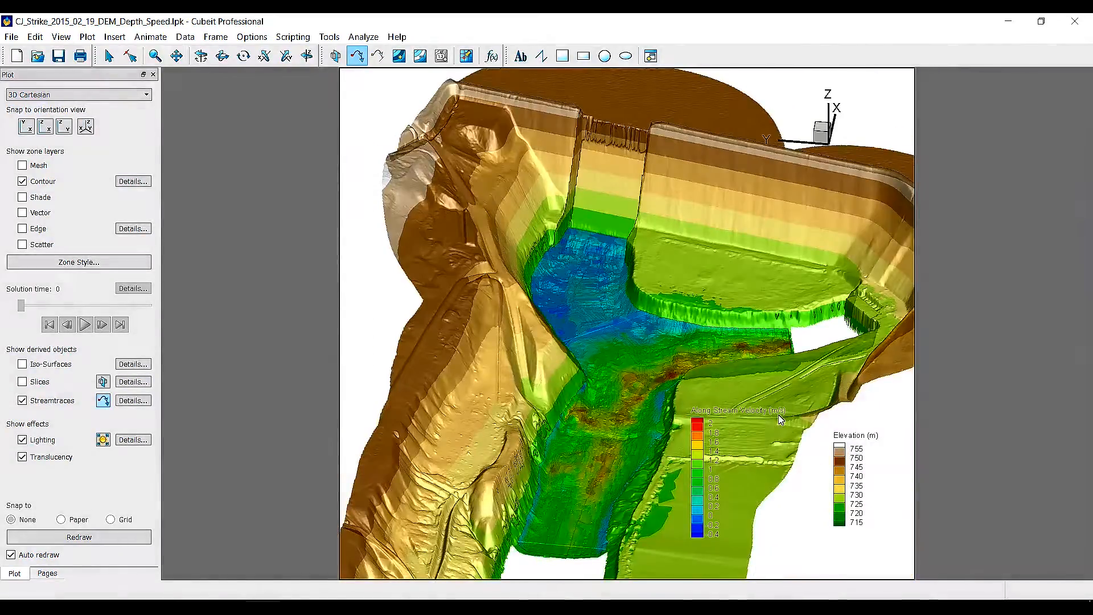
In the zone style surfaces, set Volume Zone 1 and Volume Zone 2 to plot no surfaces
click(110, 263)
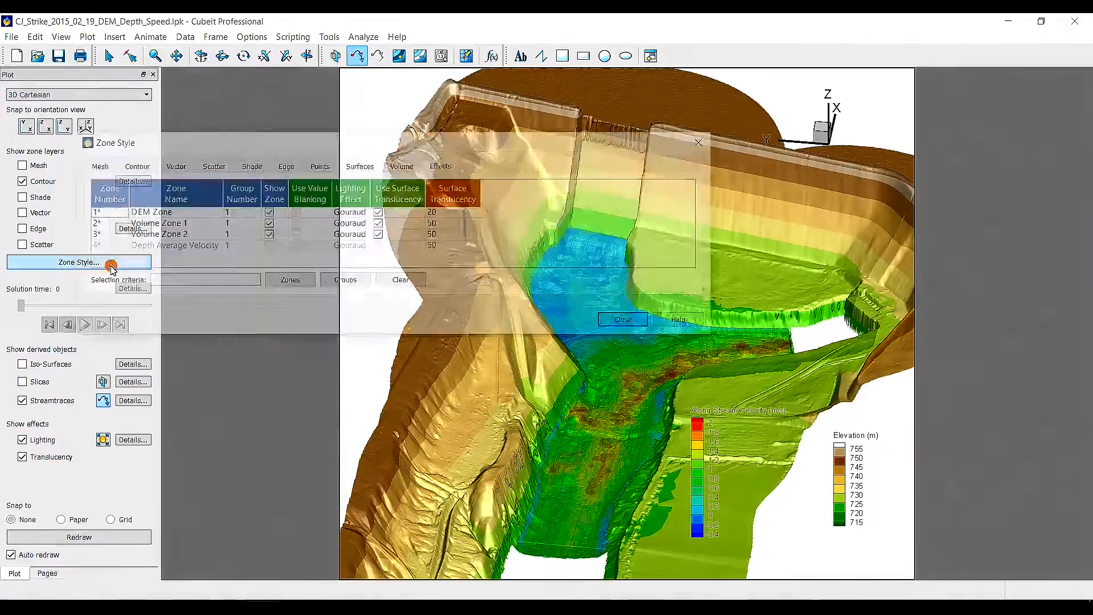
click(369, 165)
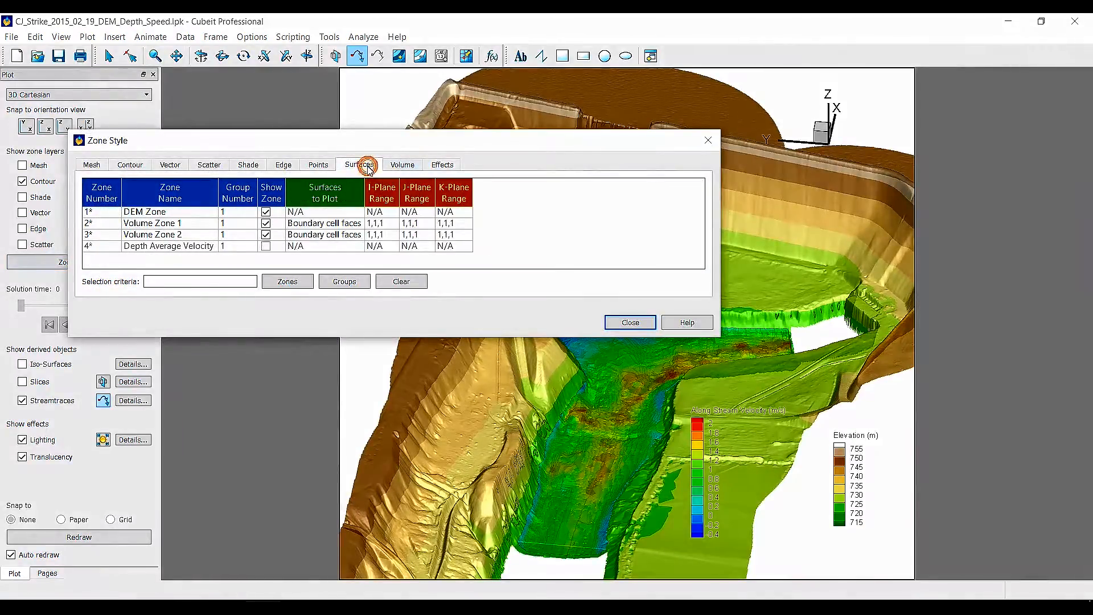
click(318, 225)
click(317, 228)
click(337, 235)
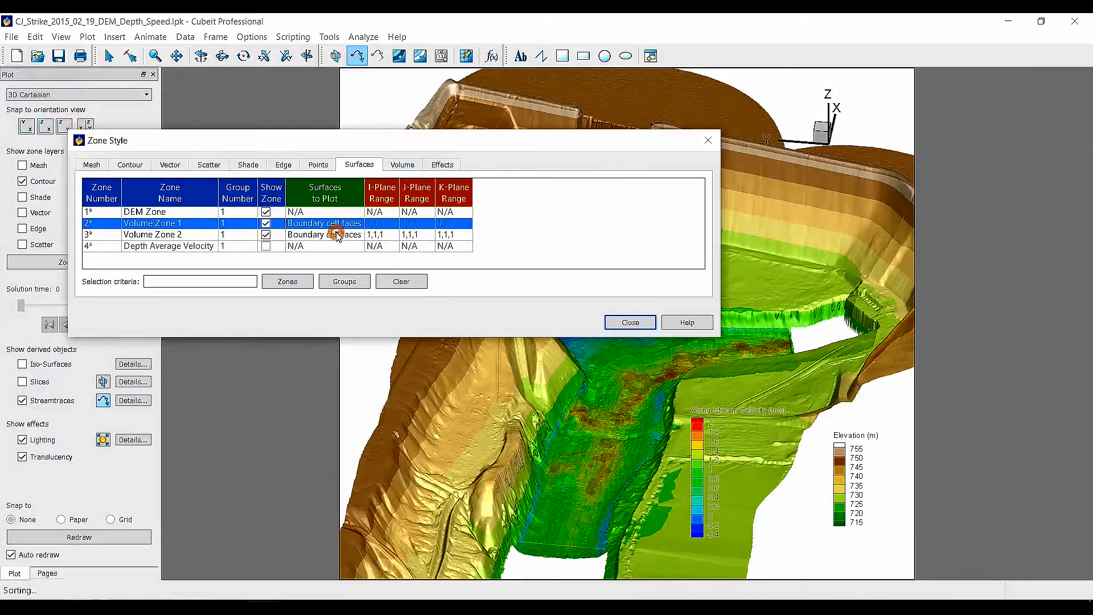
click(337, 235)
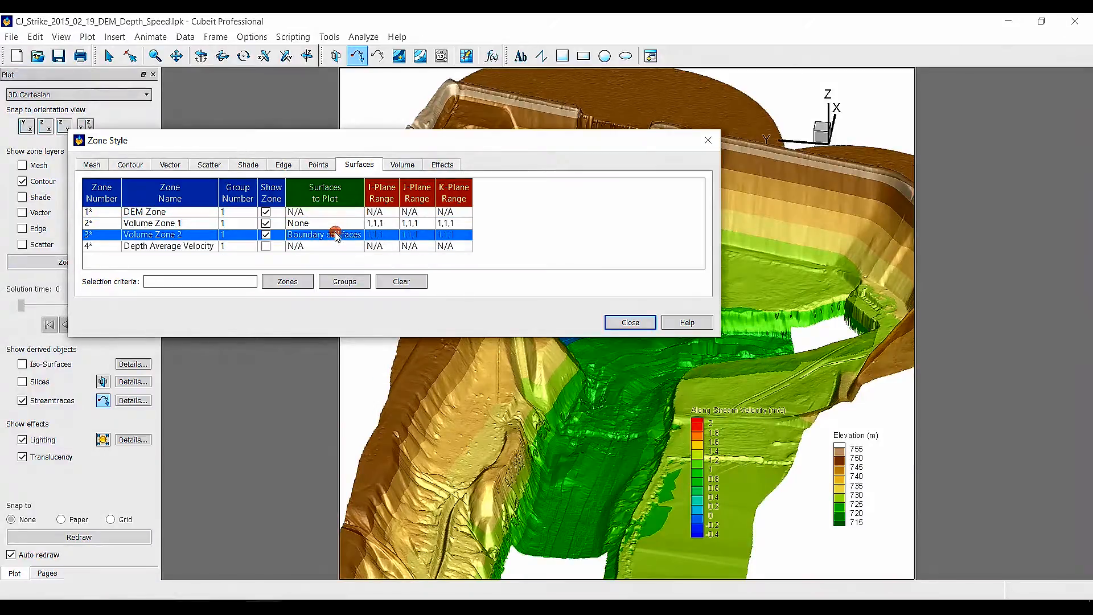
click(337, 236)
click(349, 245)
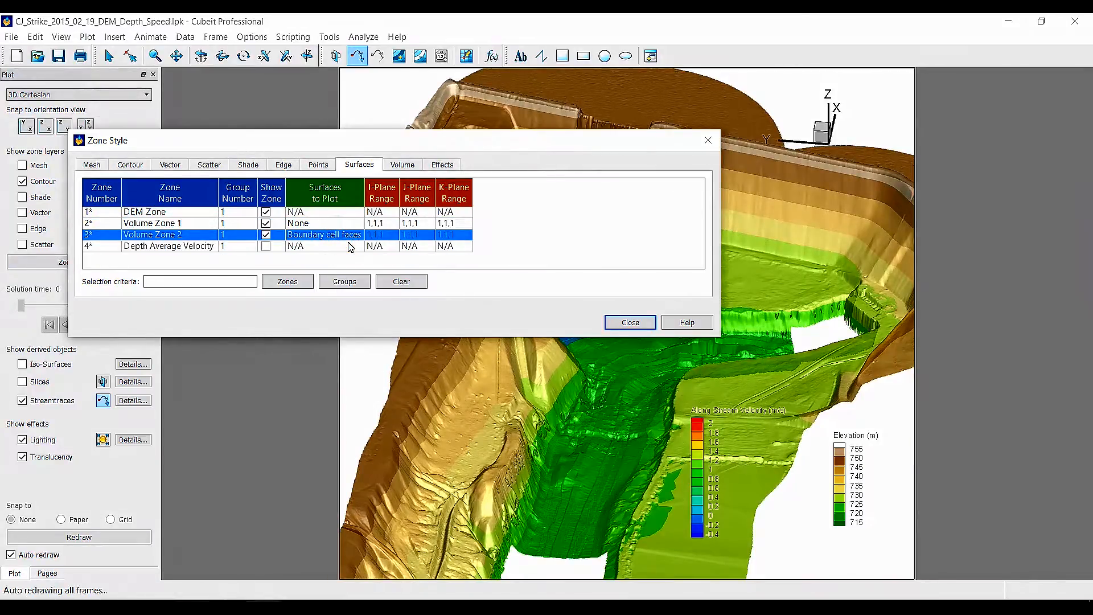
click(626, 324)
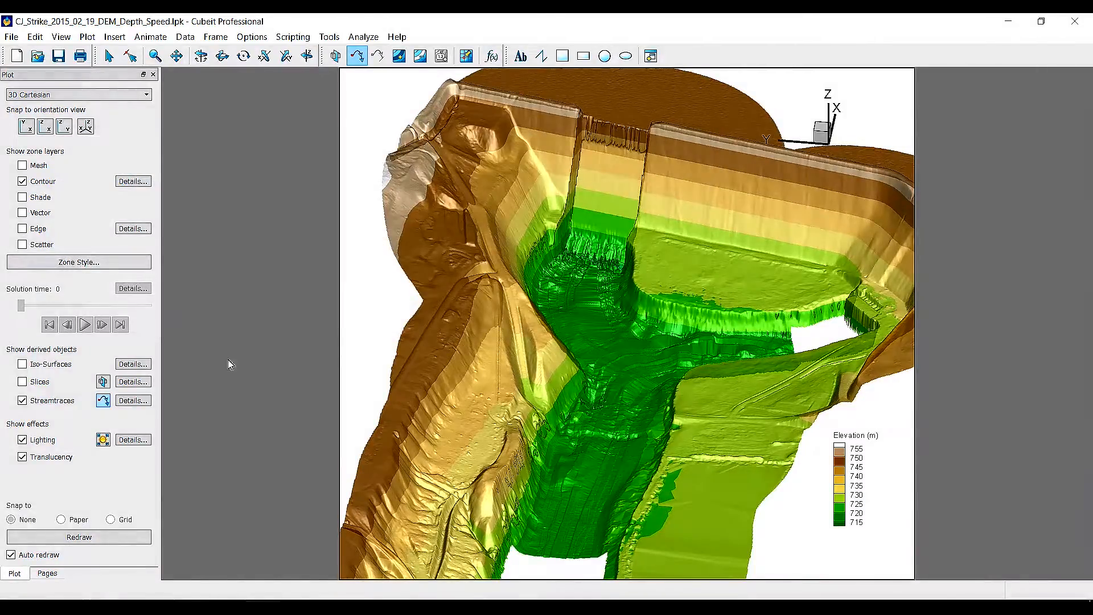
Turn on iso-surfaces and define them using C5: Along Stream Velocity (m/s)
click(23, 364)
click(133, 364)
drag(558, 153, 190, 98)
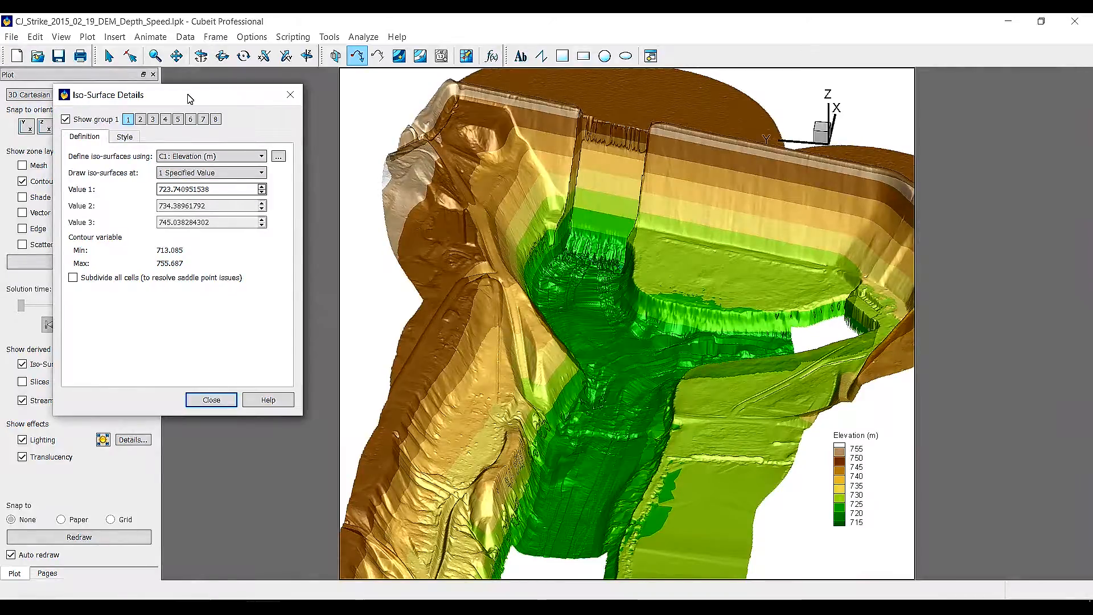
click(243, 157)
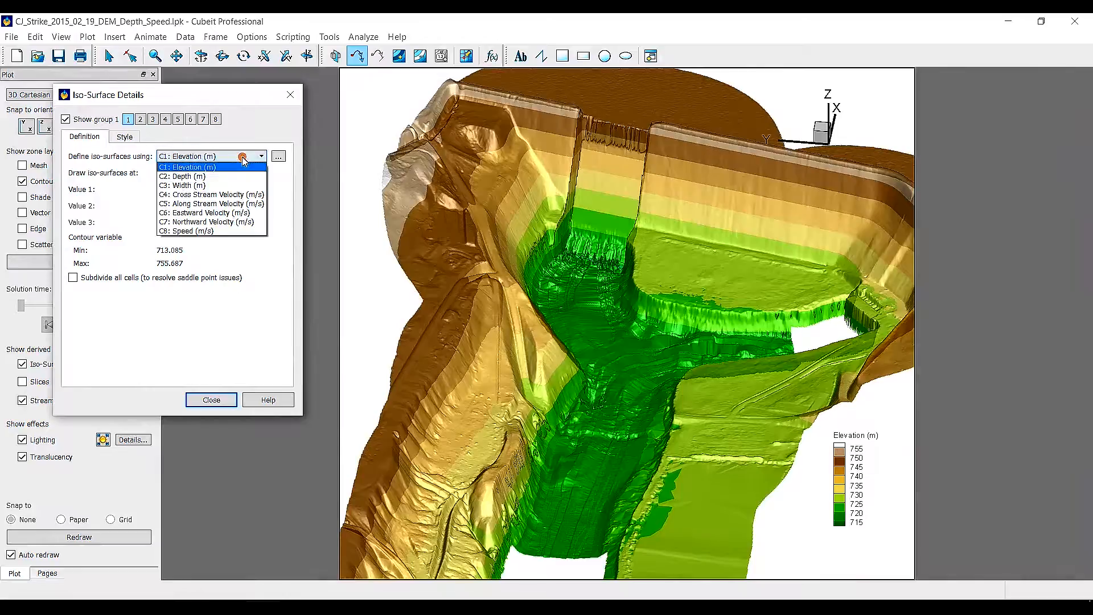
click(234, 206)
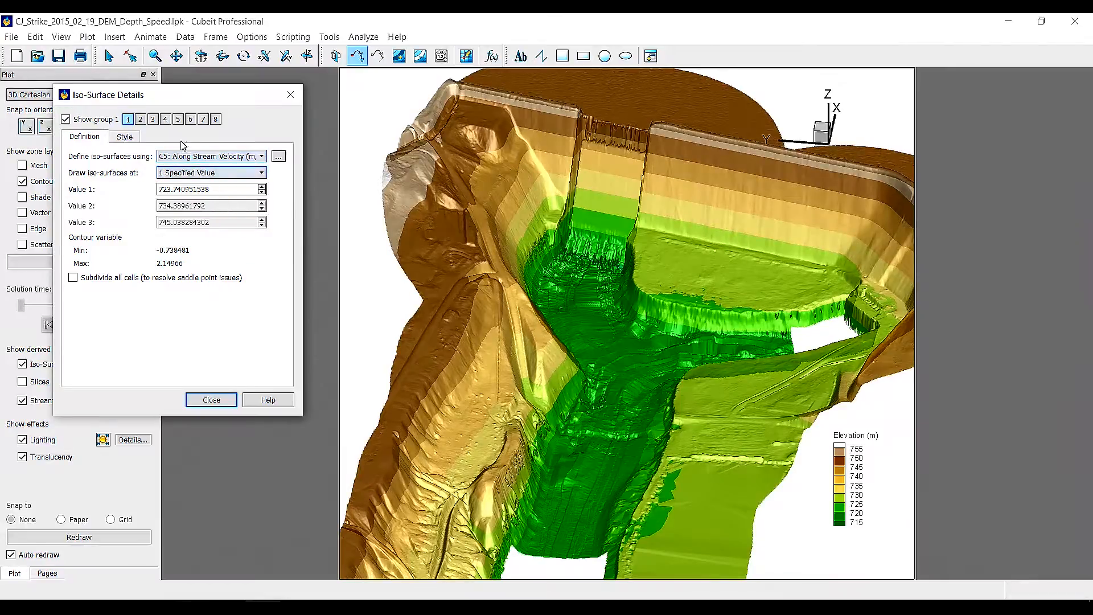
Switch to iso-surface group 5, turn it on, and set its first iso-value to 2.14
click(177, 119)
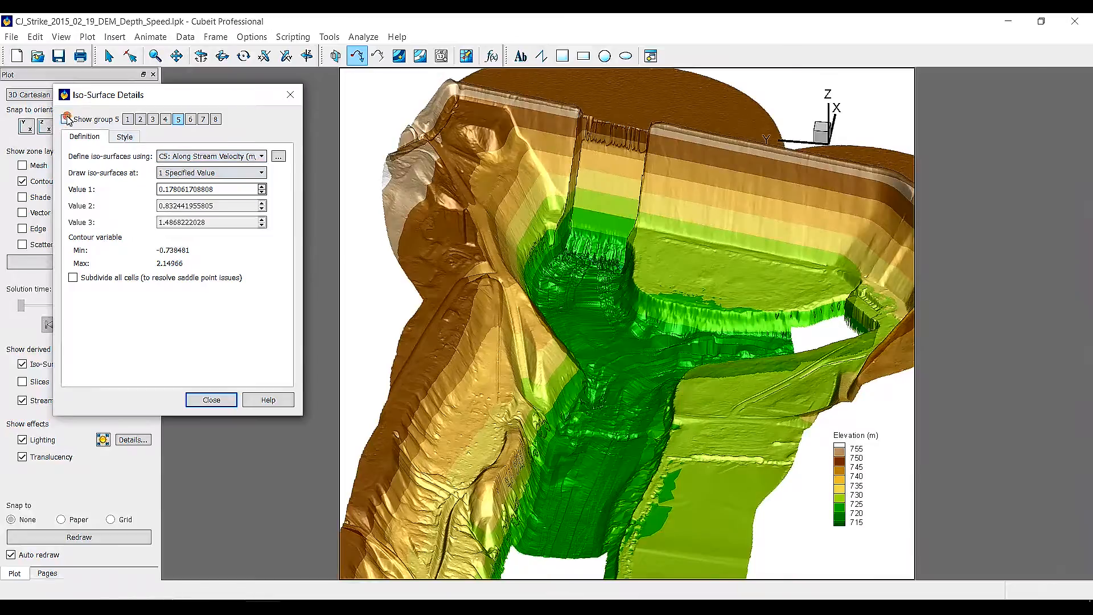
click(65, 119)
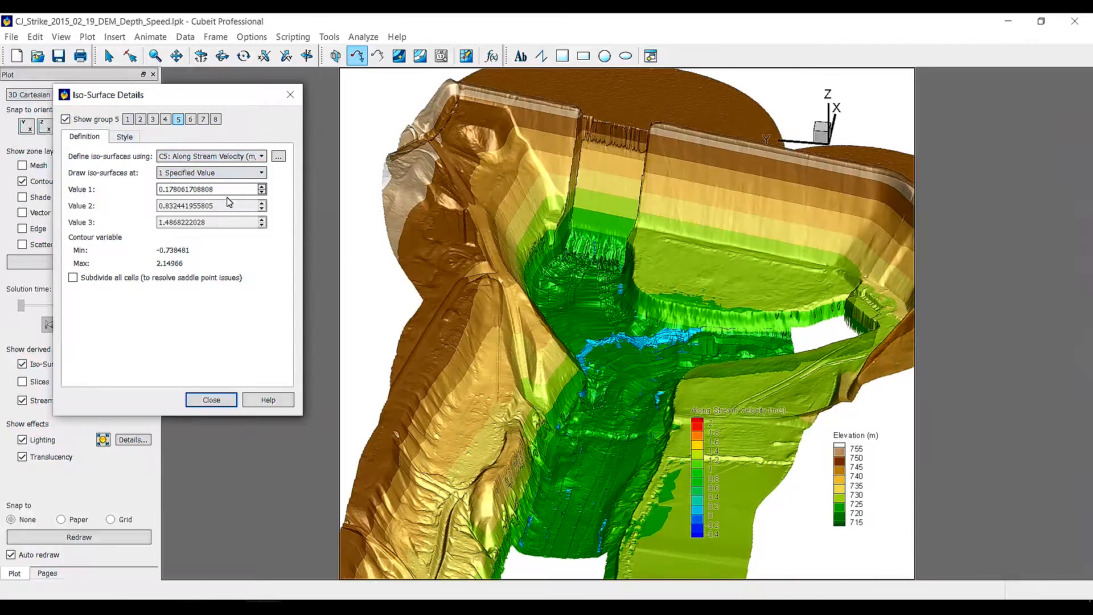
drag(232, 191, 161, 188)
key(BackSpace)
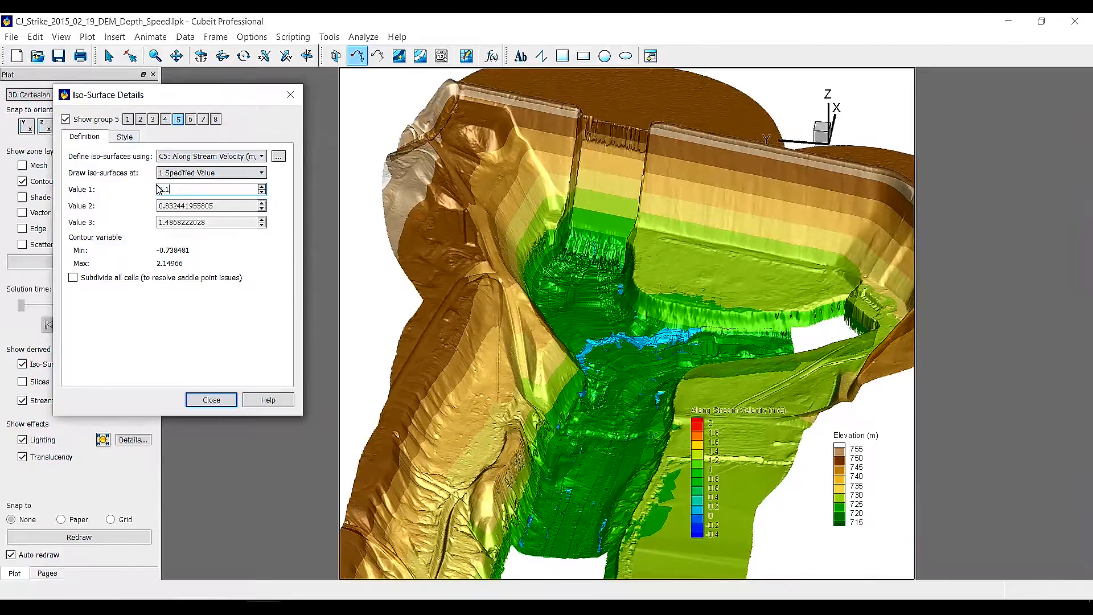
click(282, 196)
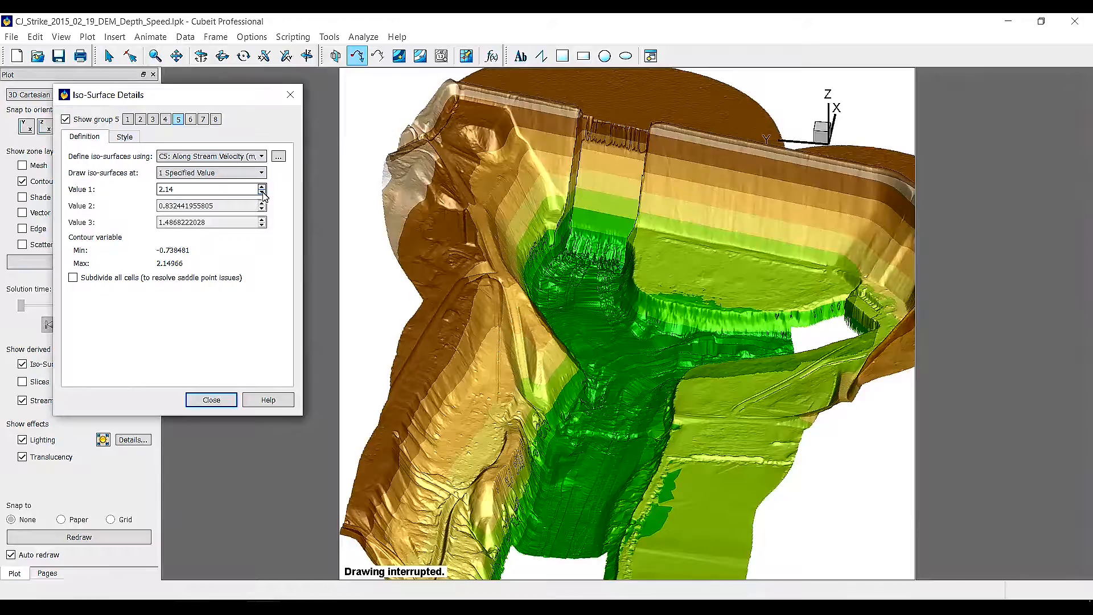
Step the group 5 first iso-value down gradually to about 1.16 m/s
click(262, 192)
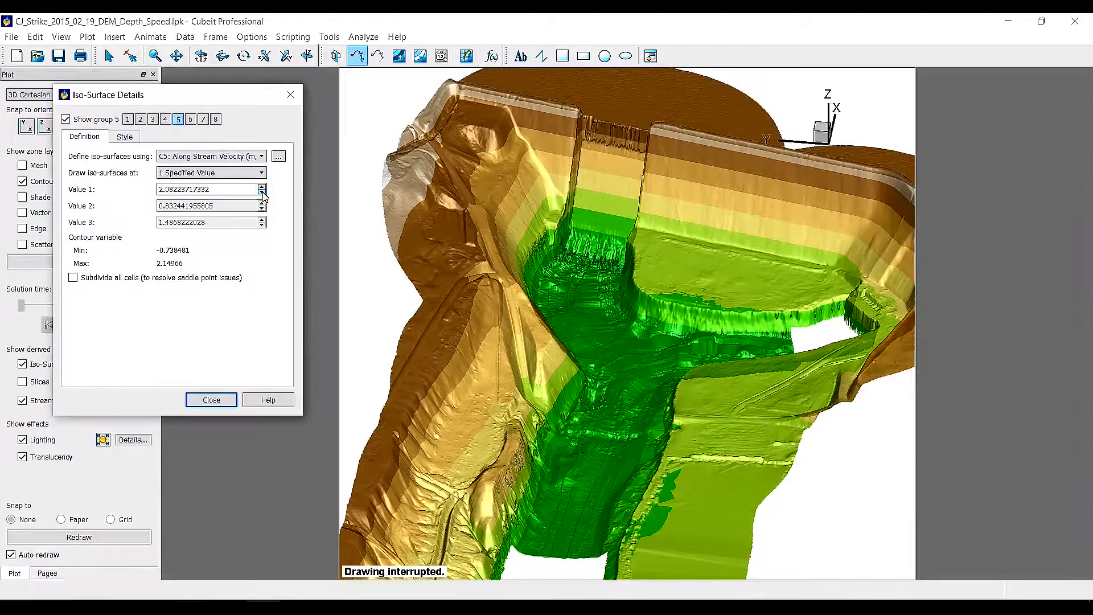
key(Down)
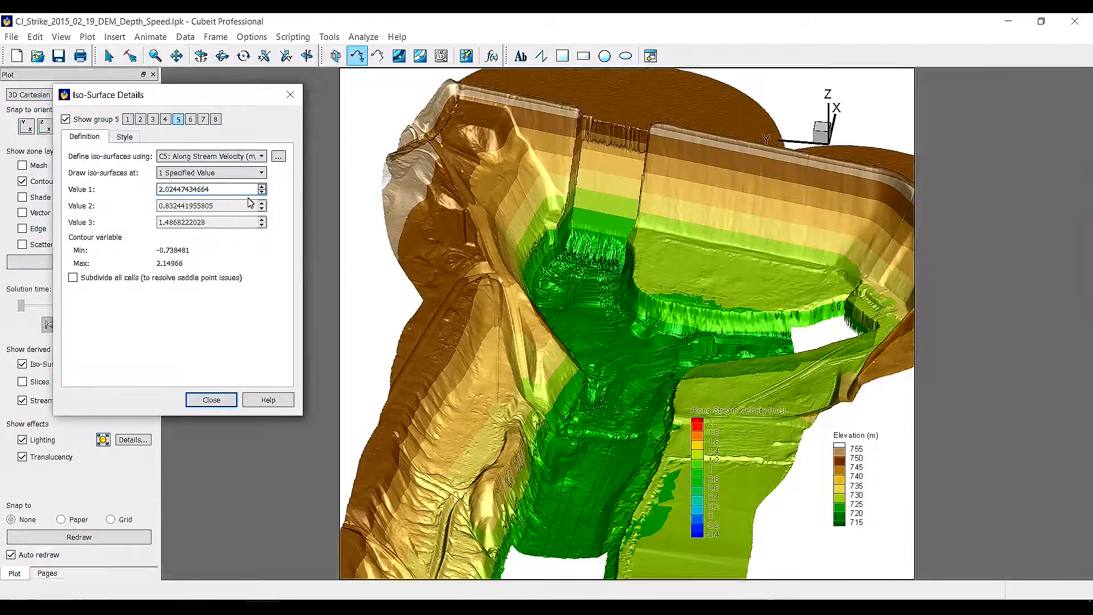
key(Down)
key(Down)
key(Down)
key(Down)
key(Down)
key(Down)
key(Down)
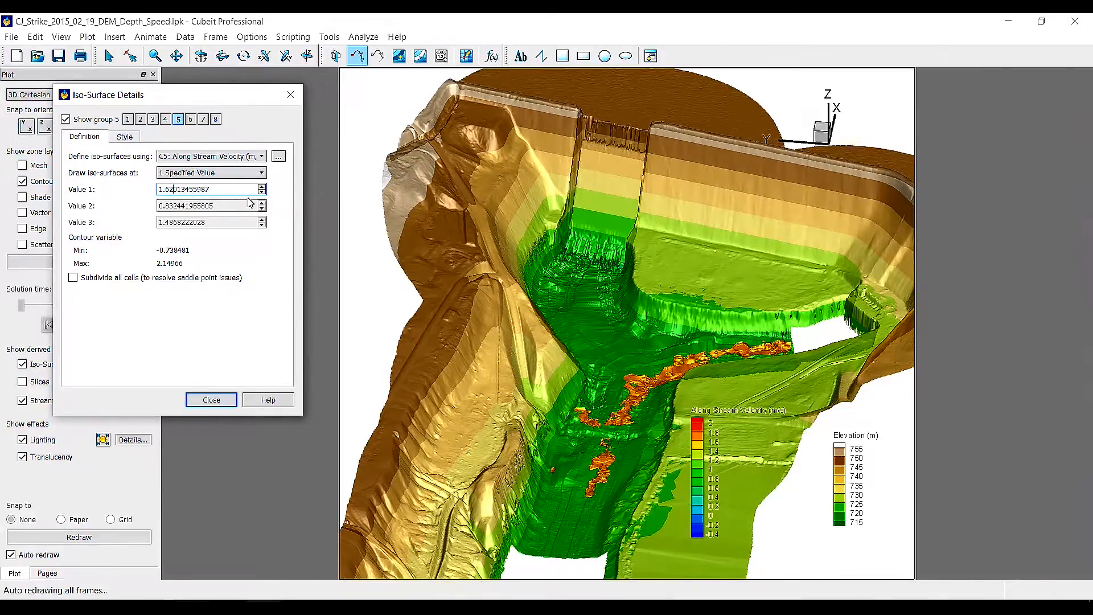
key(Down)
key(Down)
key(Down)
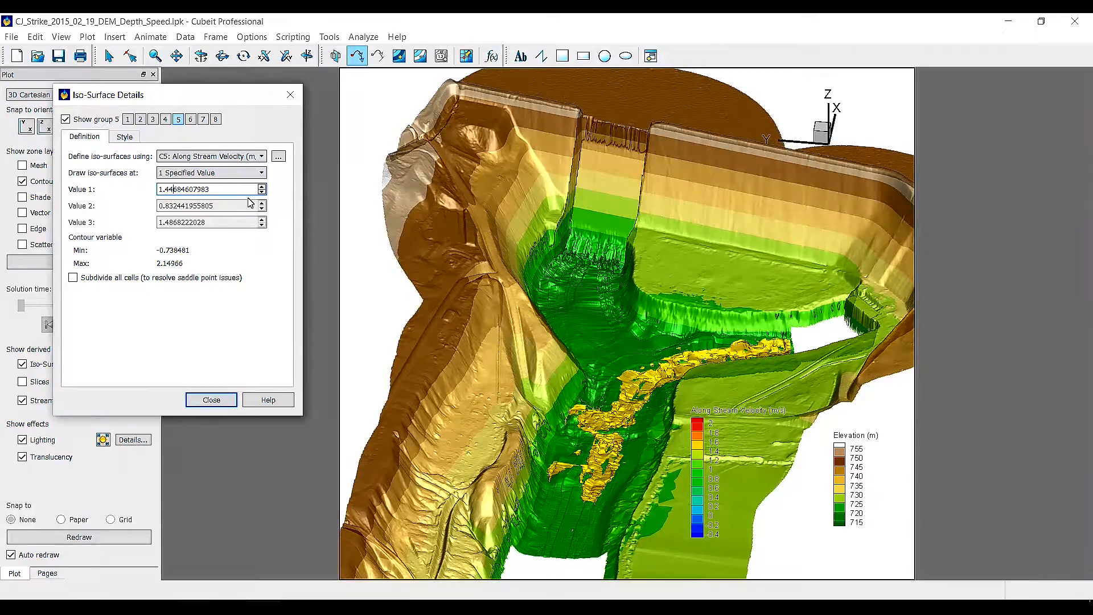
key(Down)
key(Down)
key(Down)
key(Down)
key(Down)
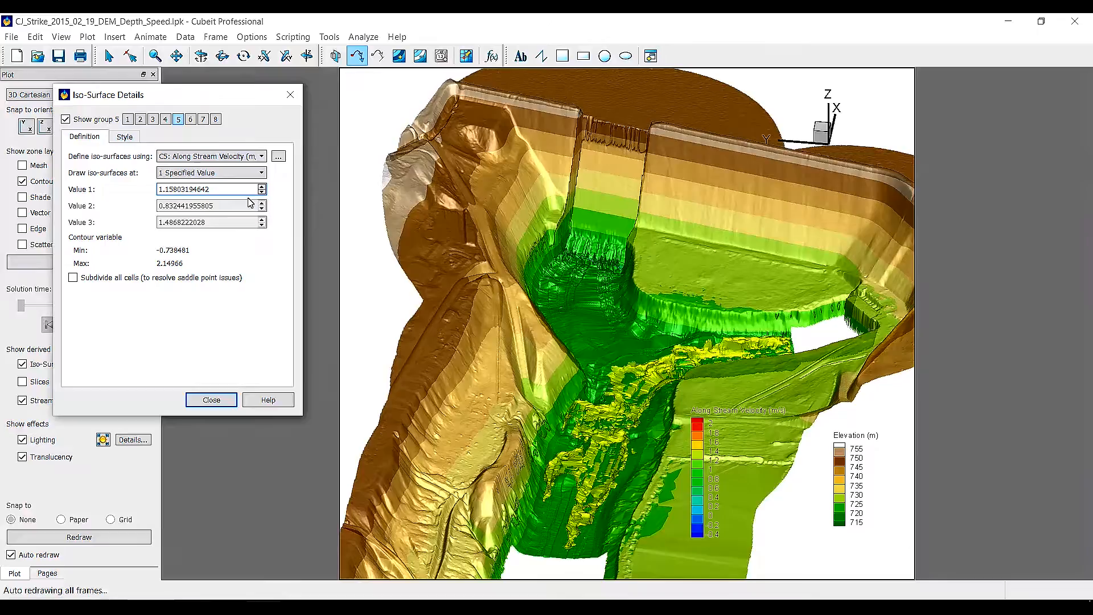
Step the group 5 first iso-value back up gradually to about 1.80 m/s
key(Up)
key(Up)
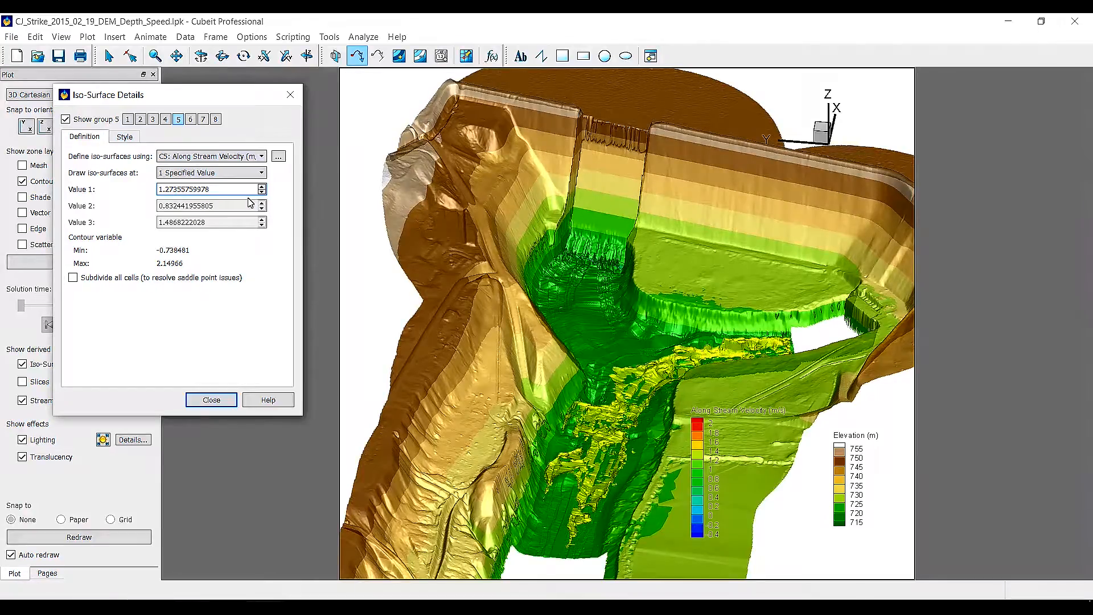
key(Up)
key(Up)
key(Up)
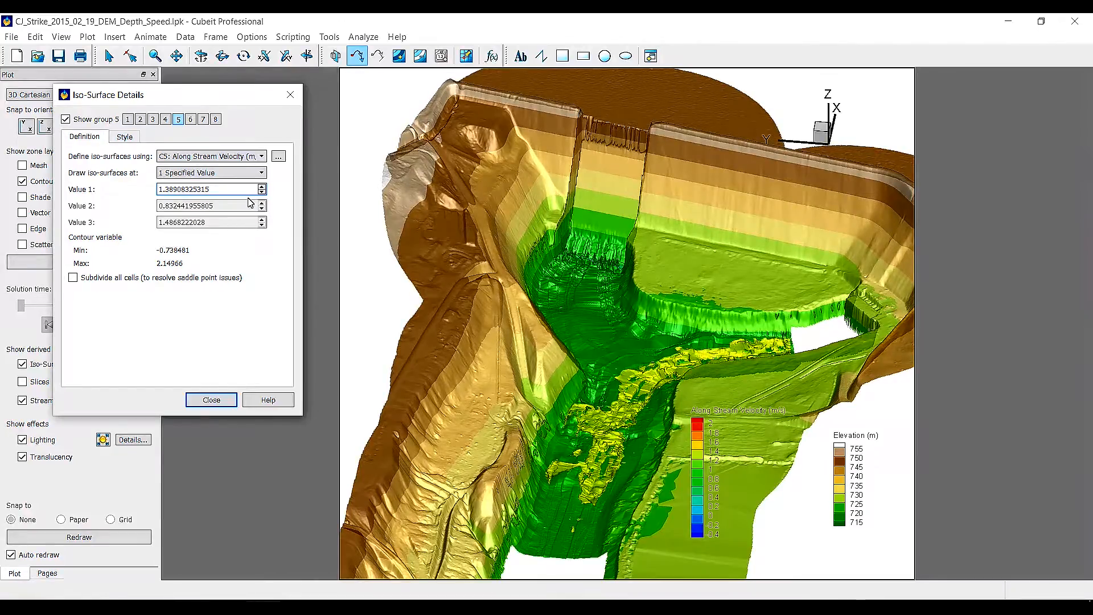
key(Up)
key(Up)
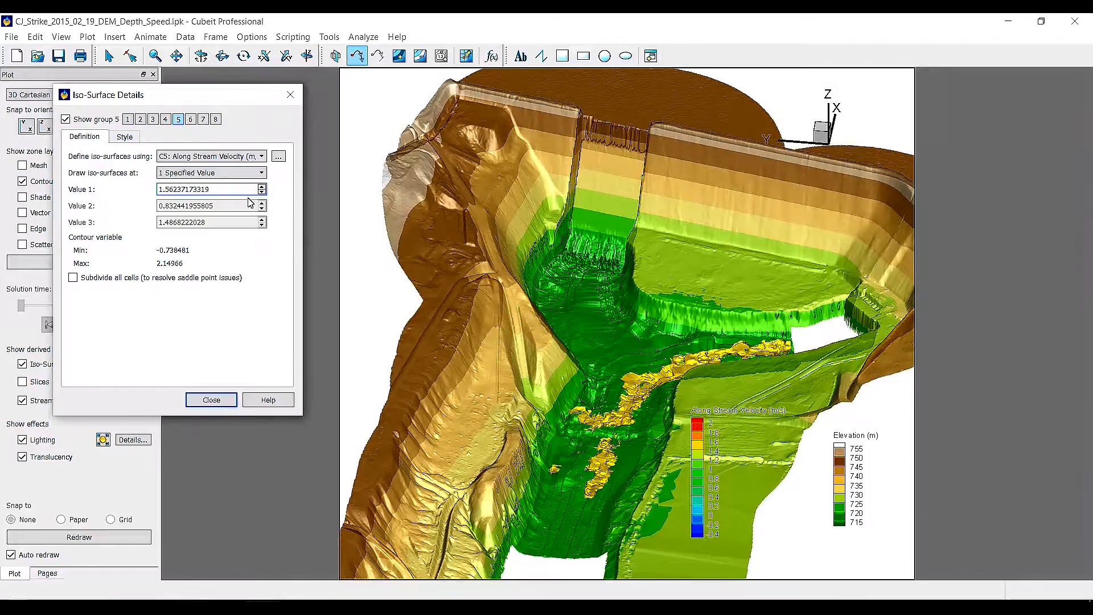
key(Up)
key(Up)
key(Up)
key(Up)
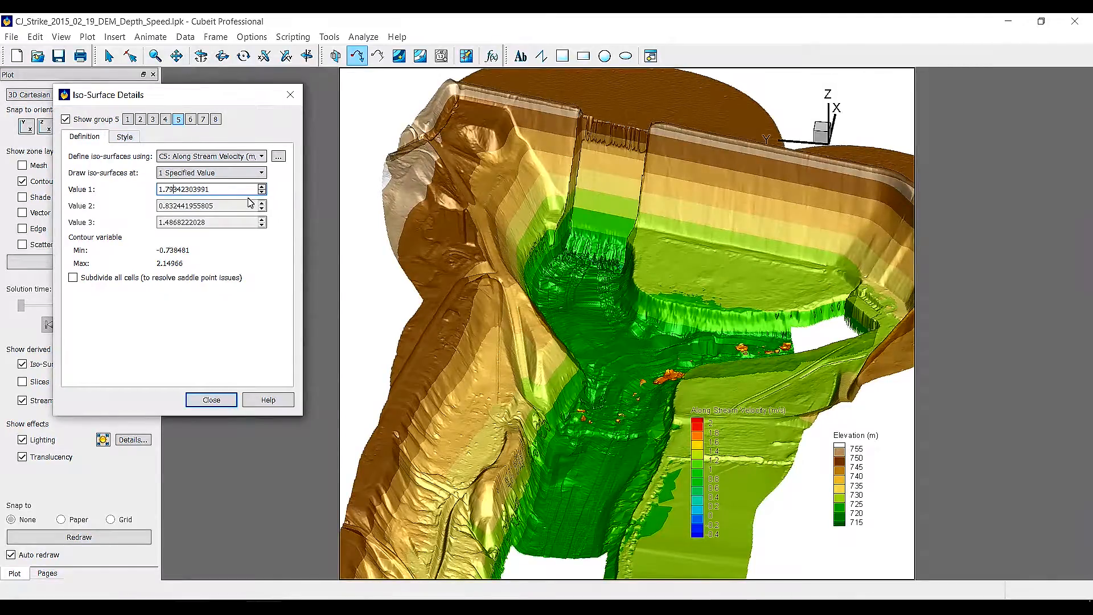